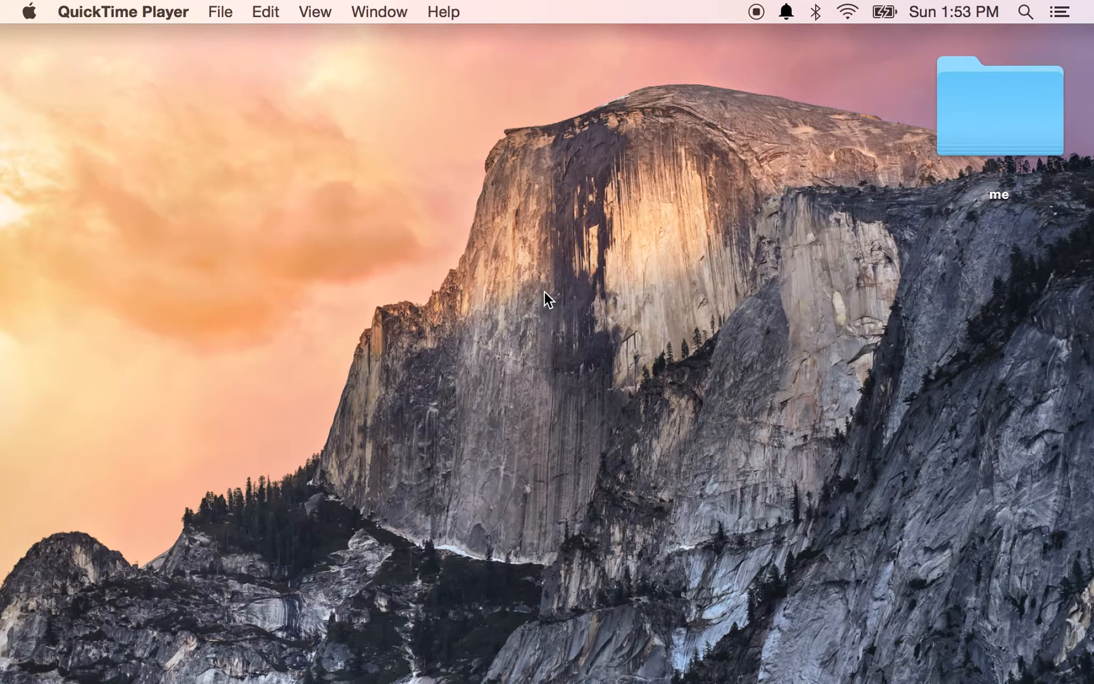
Launch TextWrangler from the Dock so a new untitled document opens.
left_click(247, 627)
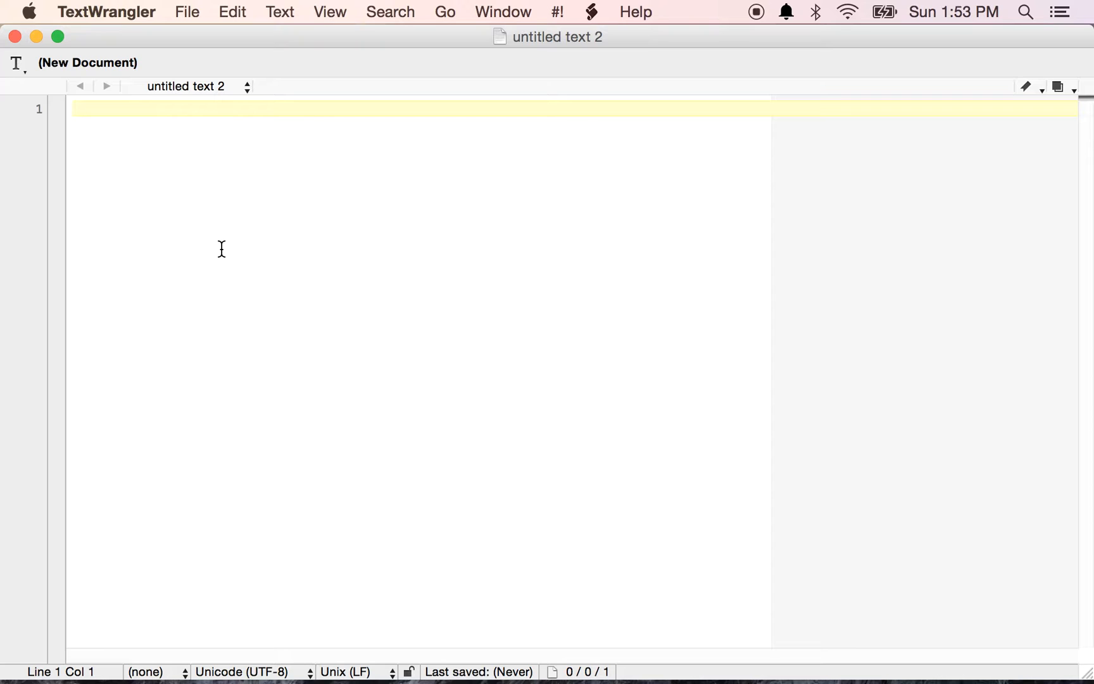
type("<")
type("html>")
Save the new document as game.html on the Desktop.
key("Return")
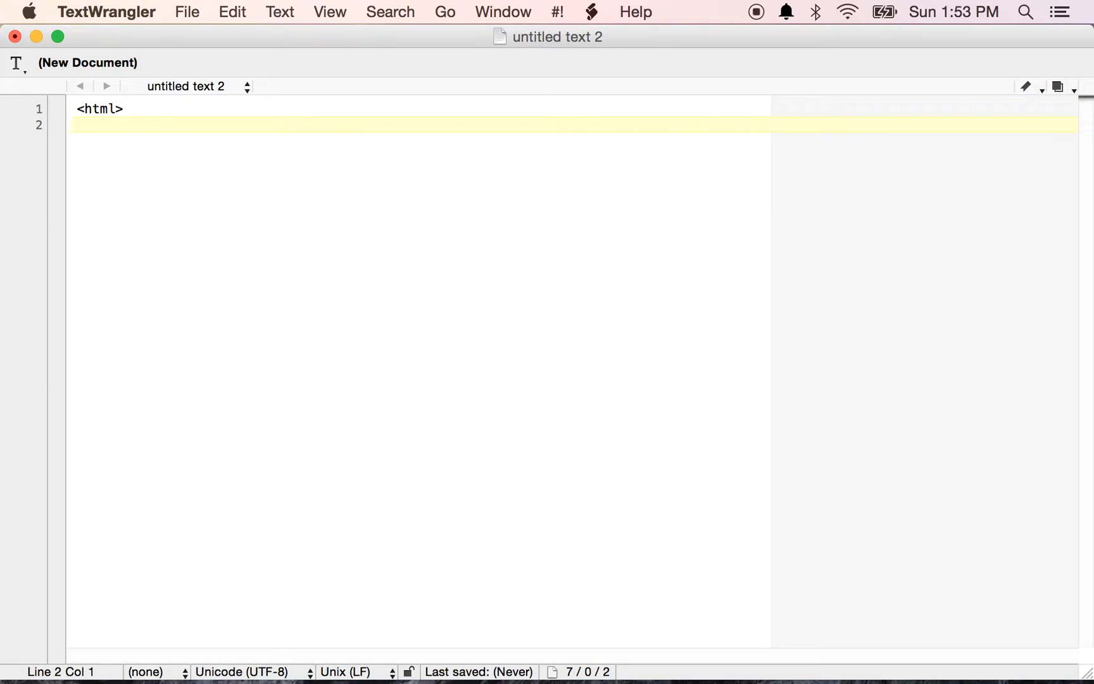
type("</html>")
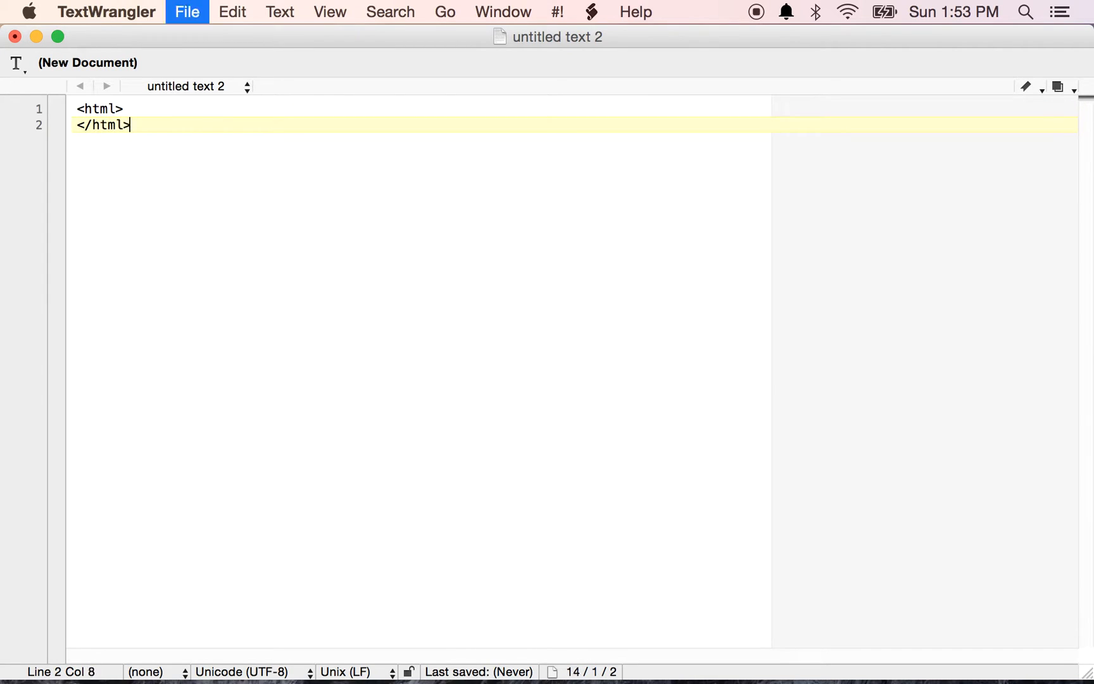
key("super+s")
type("game")
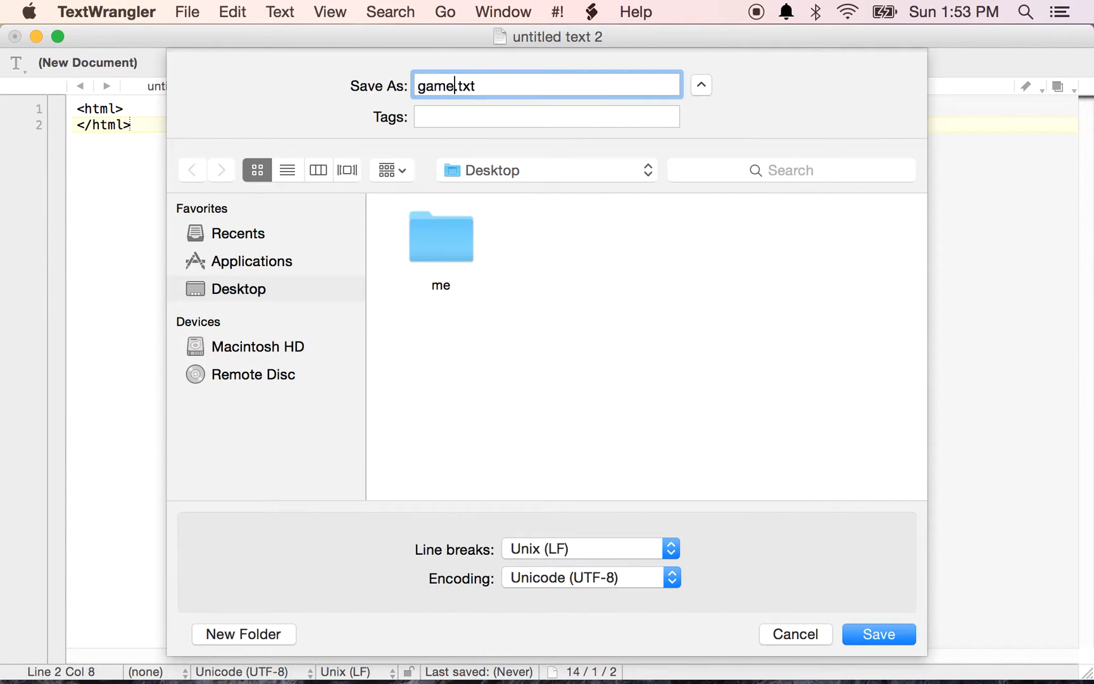
key("Right")
key("shift+alt+Right")
type("html")
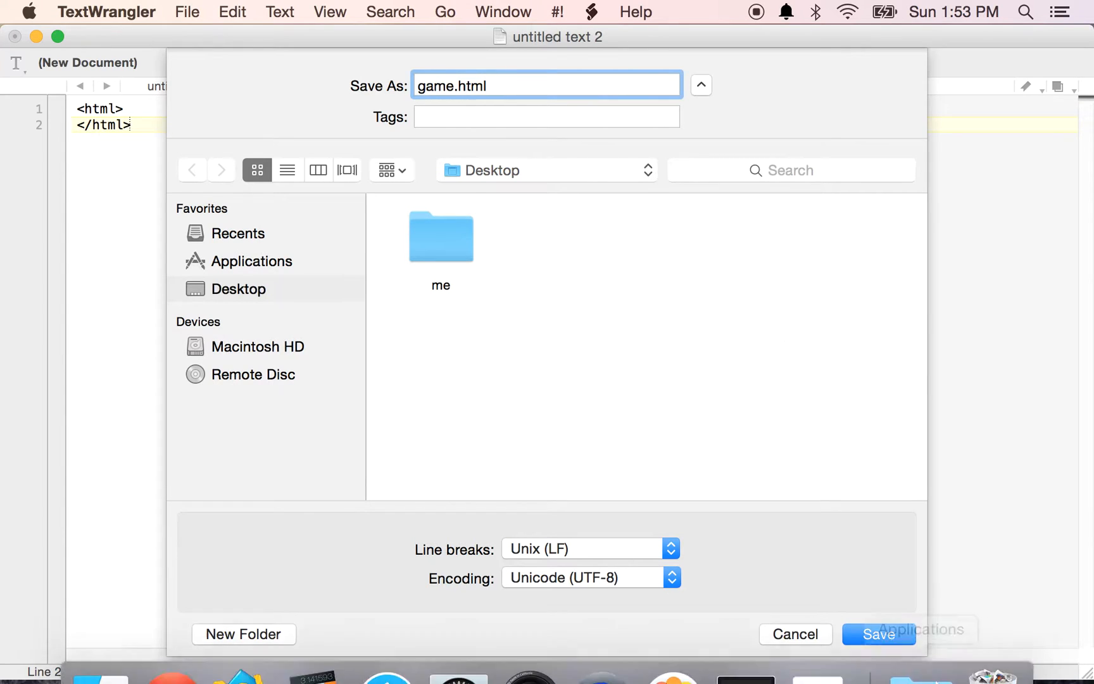
left_click(878, 634)
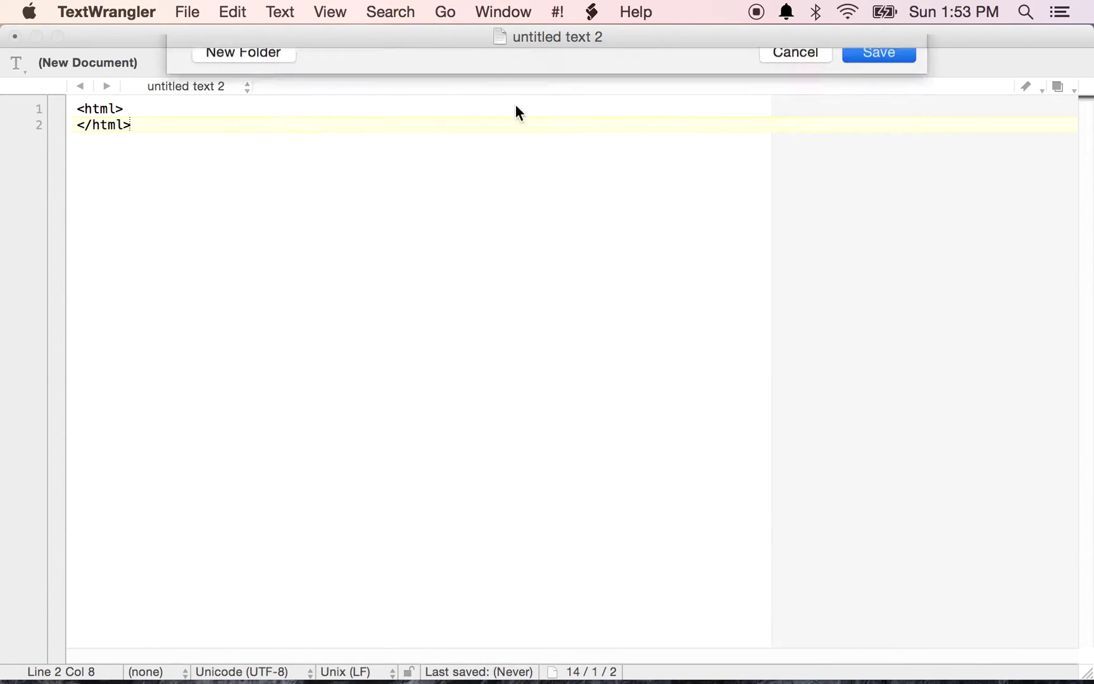
Write the html, head and body tag skeleton and save game.html again.
left_click(137, 109)
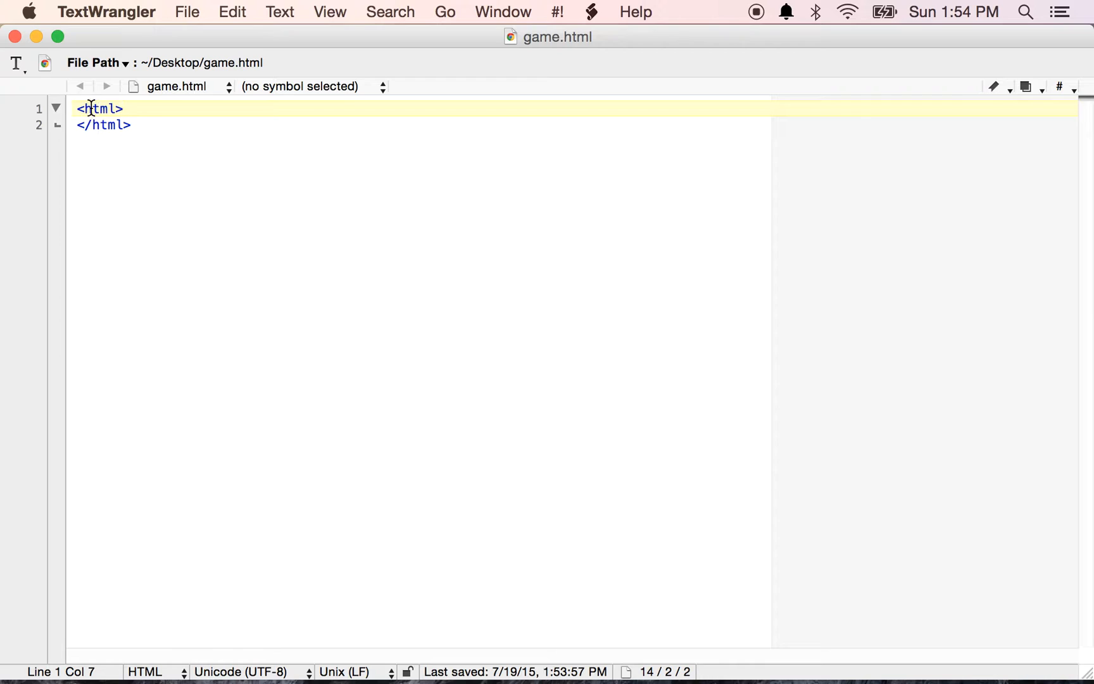
left_click(105, 125)
double_click(102, 126)
left_click(141, 108)
key("Return")
type("<head>")
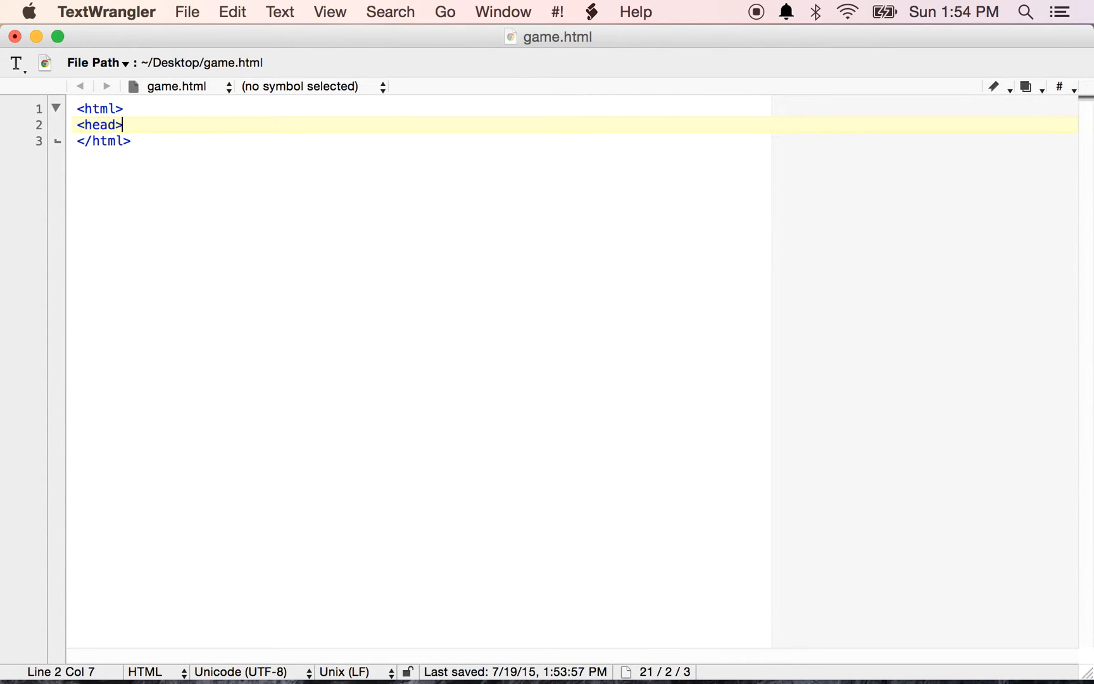
key("Return")
type("</head>")
key("Return")
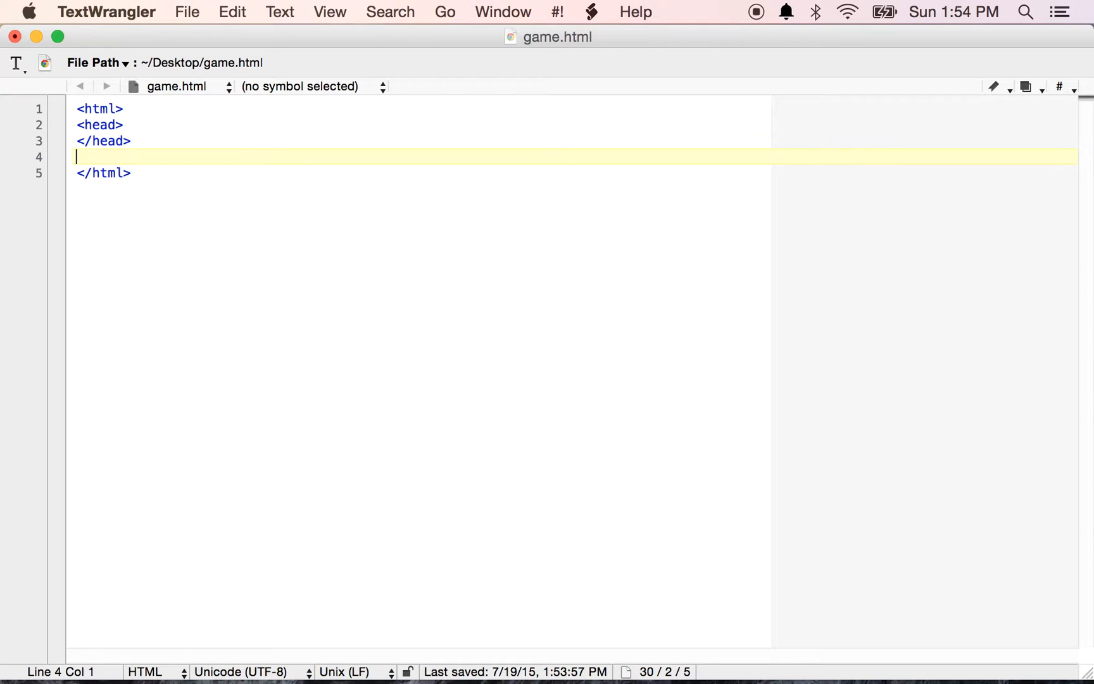
type("<body>")
key("Return")
type("</bodY")
key("BackSpace")
type("y")
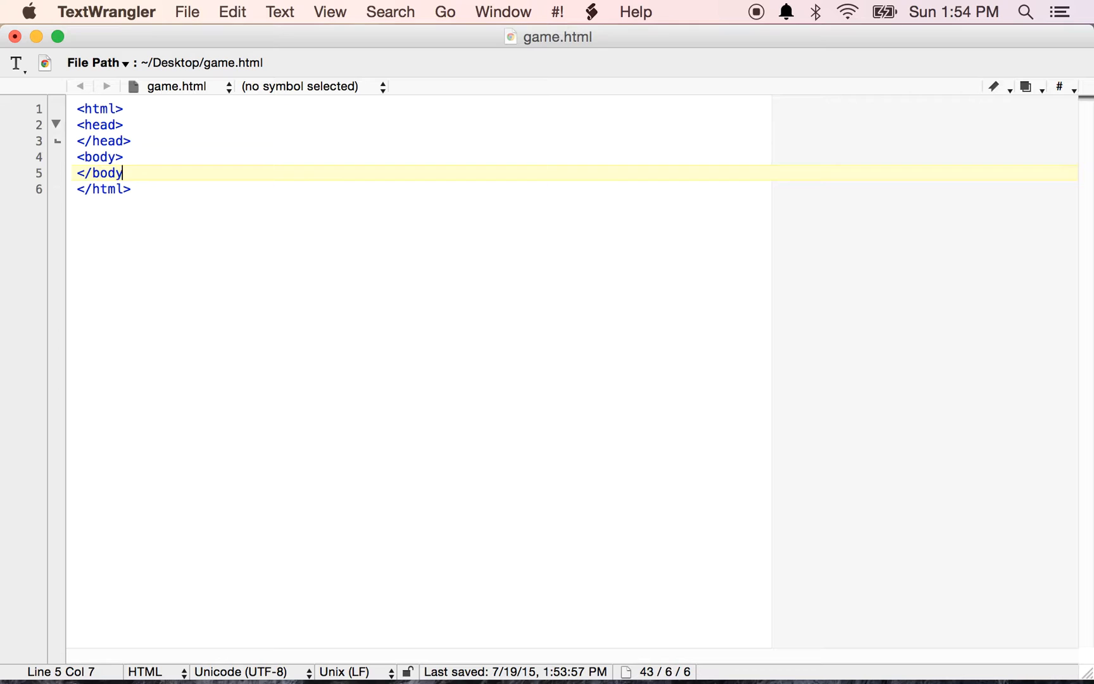
type(">")
key("super+s")
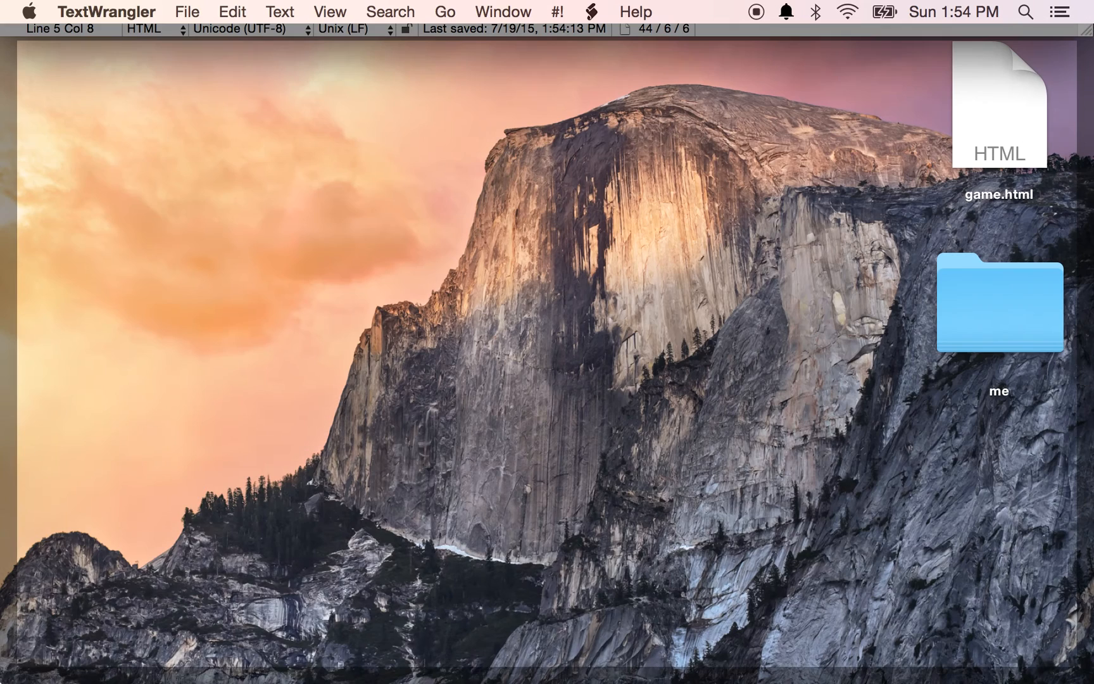
Show game.html in Chrome, then place the TextWrangler window beside the browser.
double_click(988, 84)
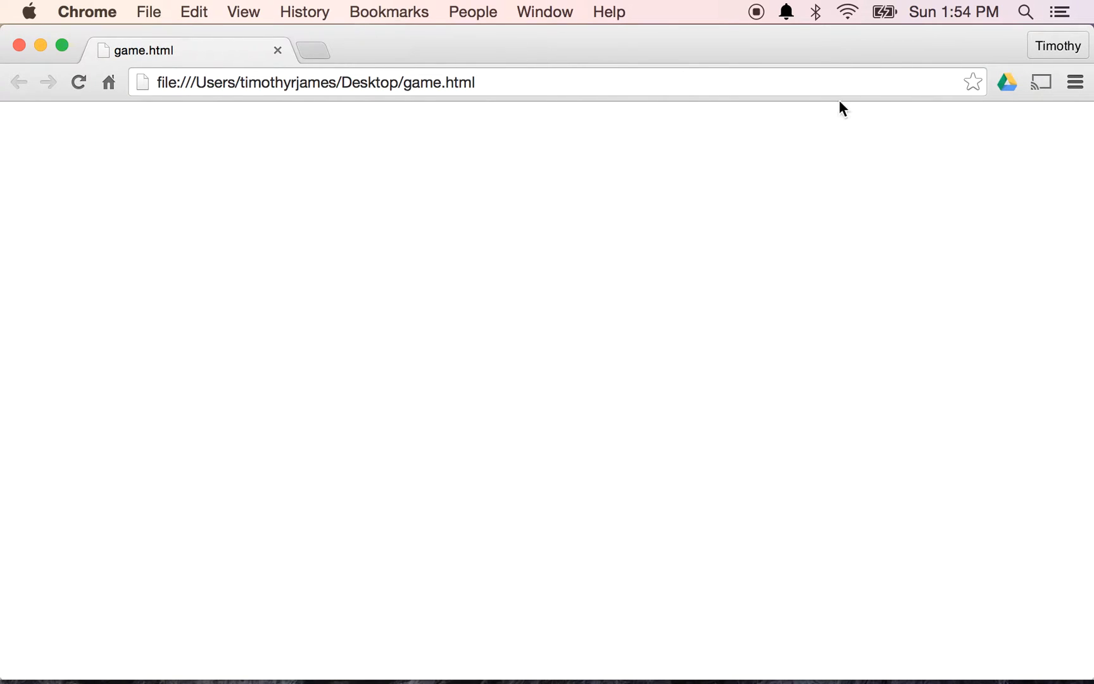
key("super+Tab")
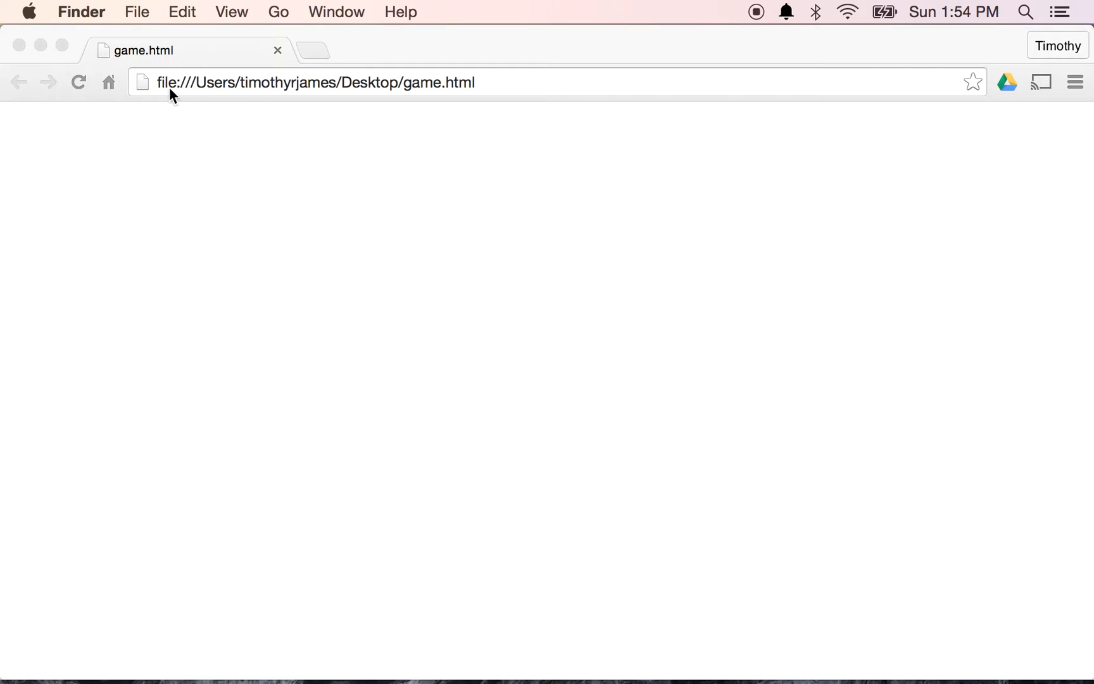
key("super+Tab")
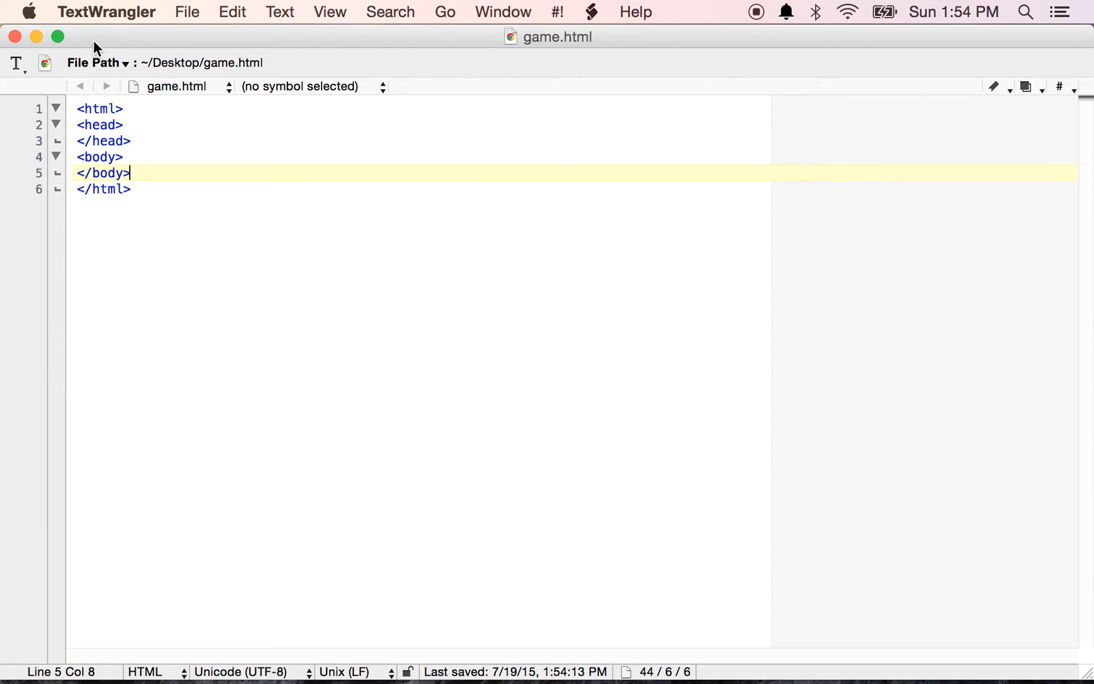
left_click_drag(94, 40, 549, 41)
left_click(589, 156)
Add <div id="hero"></div> inside the body, save, and return to the head section.
key("Return")
type("<div>")
key("BackSpace")
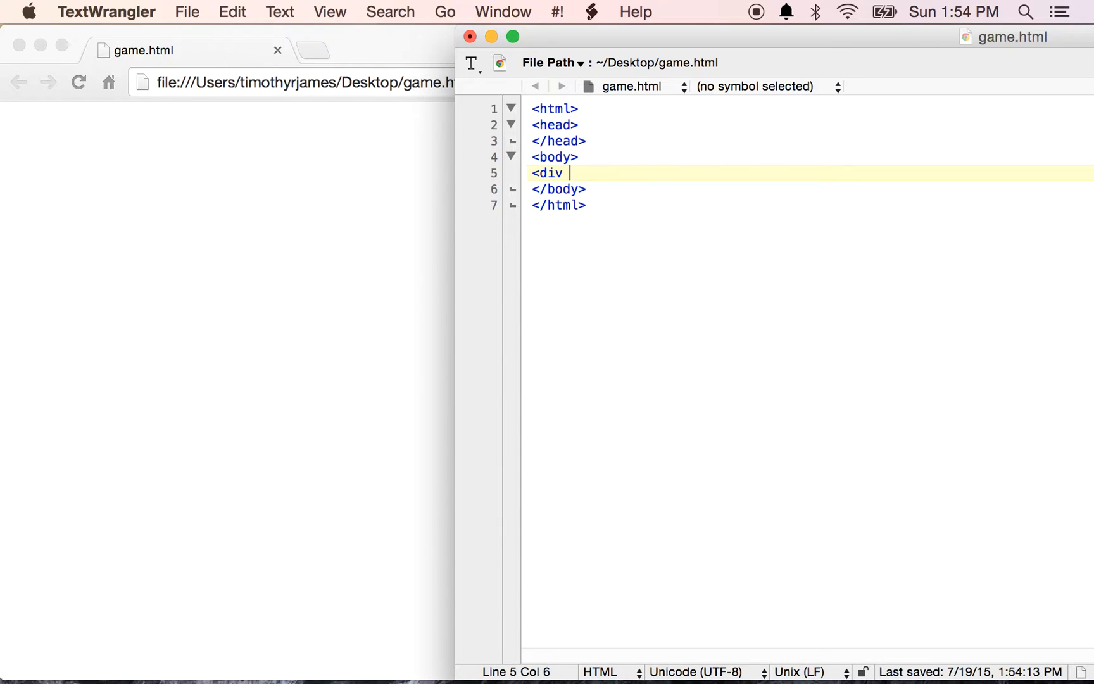
type("id=\"hero")
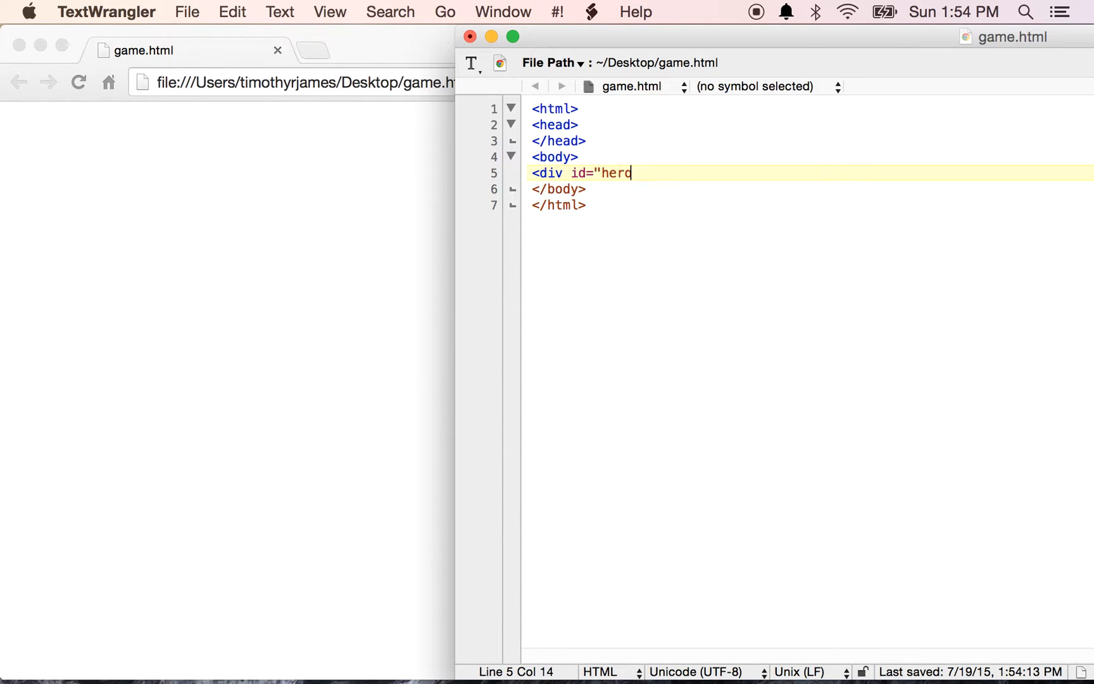
type("\"></div>")
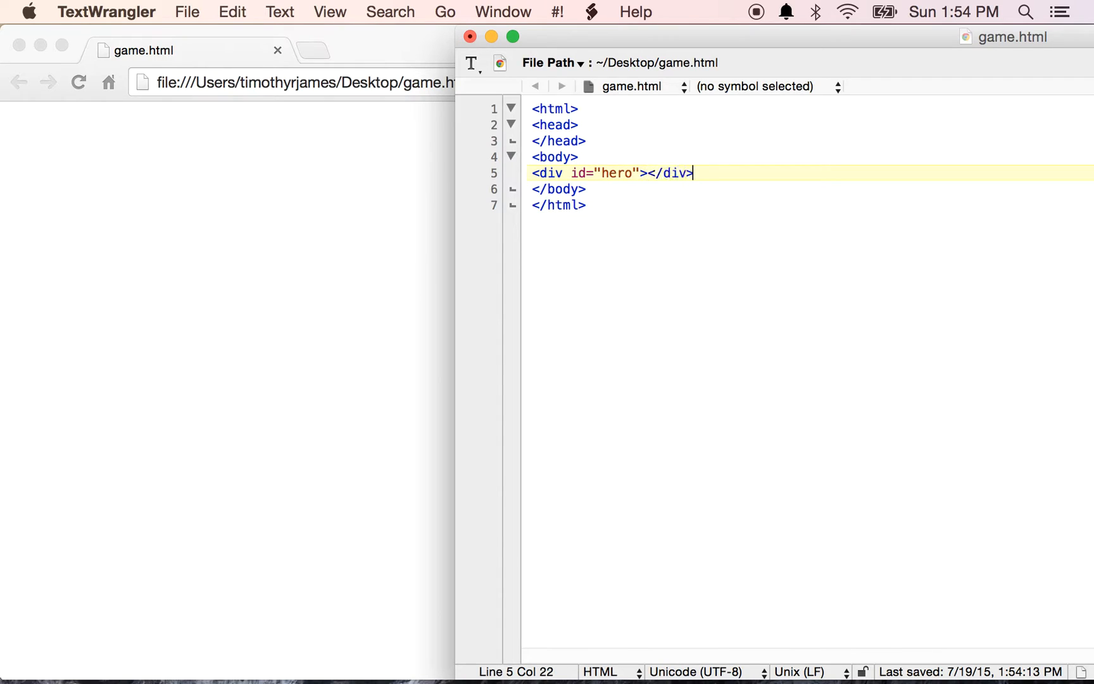
key("super+s")
double_click(549, 173)
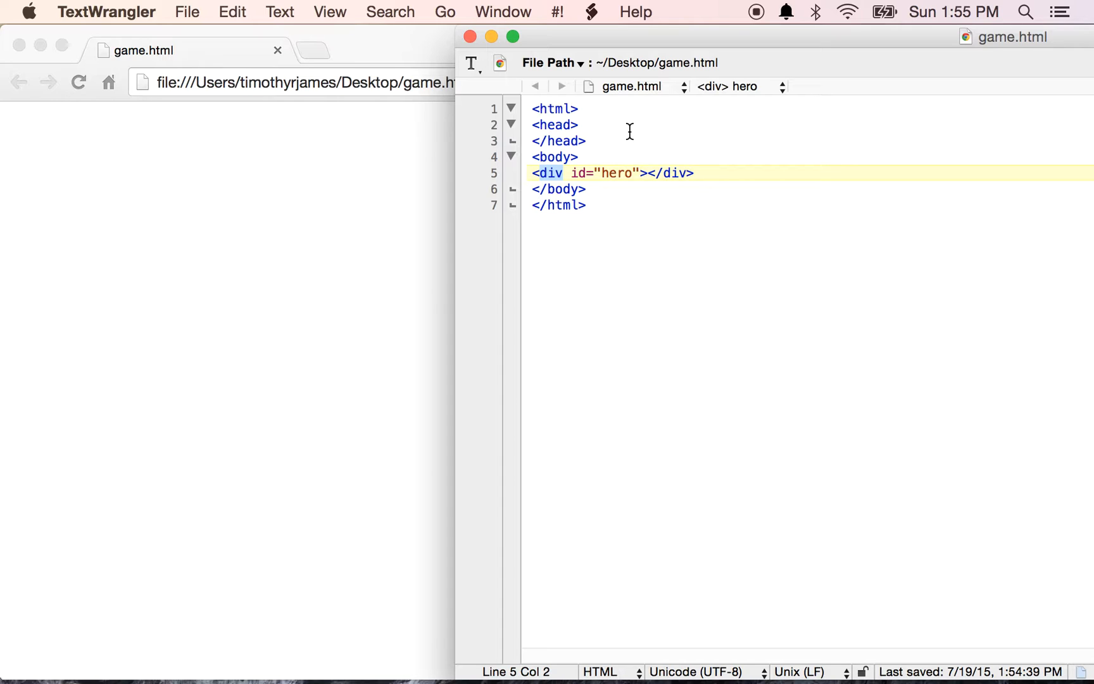
left_click(629, 133)
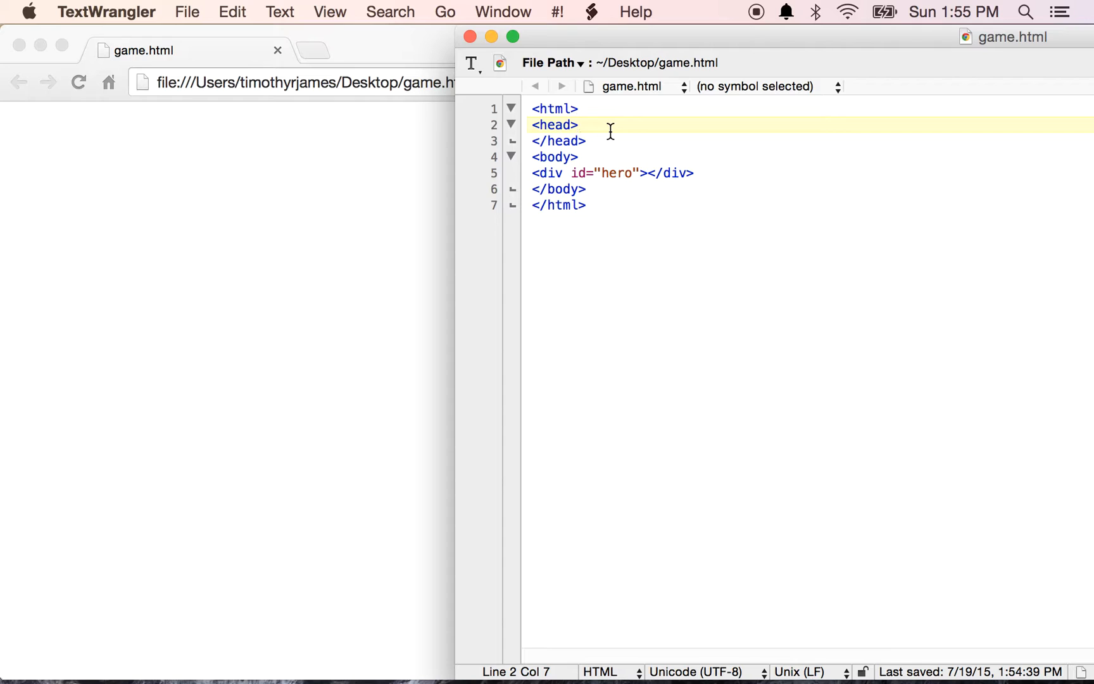
Add an empty style block in the head, save, then remove the empty style="" from the hero div.
key("Return")
type("<sc")
key("BackSpace")
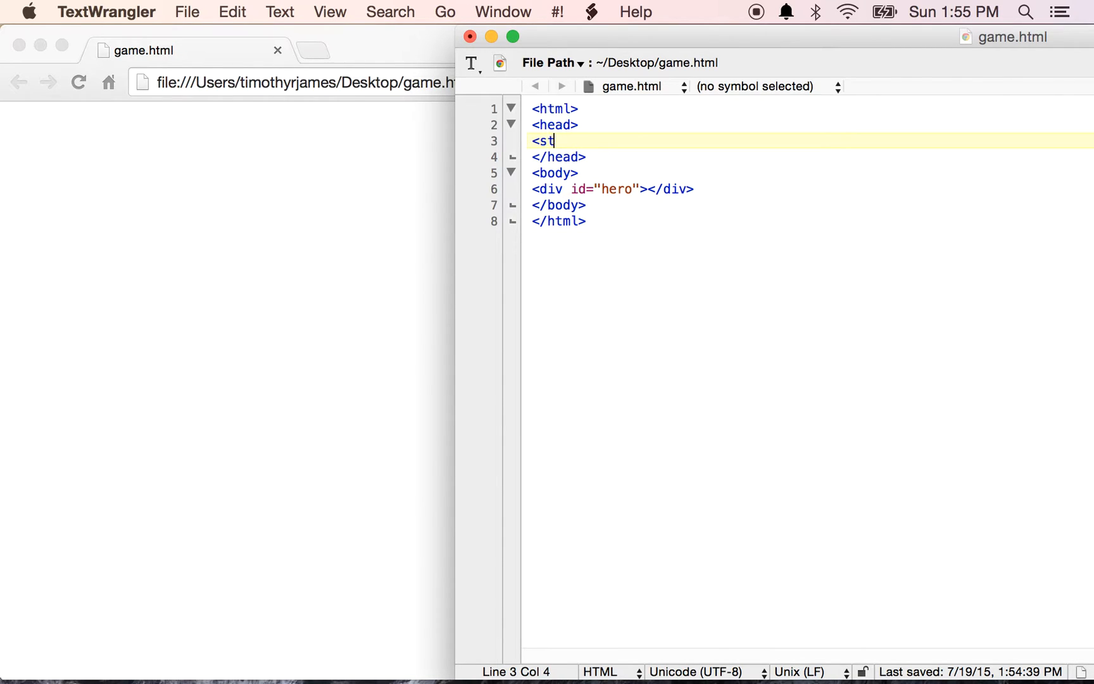
type("tyle>")
key("Return")
type("</styl")
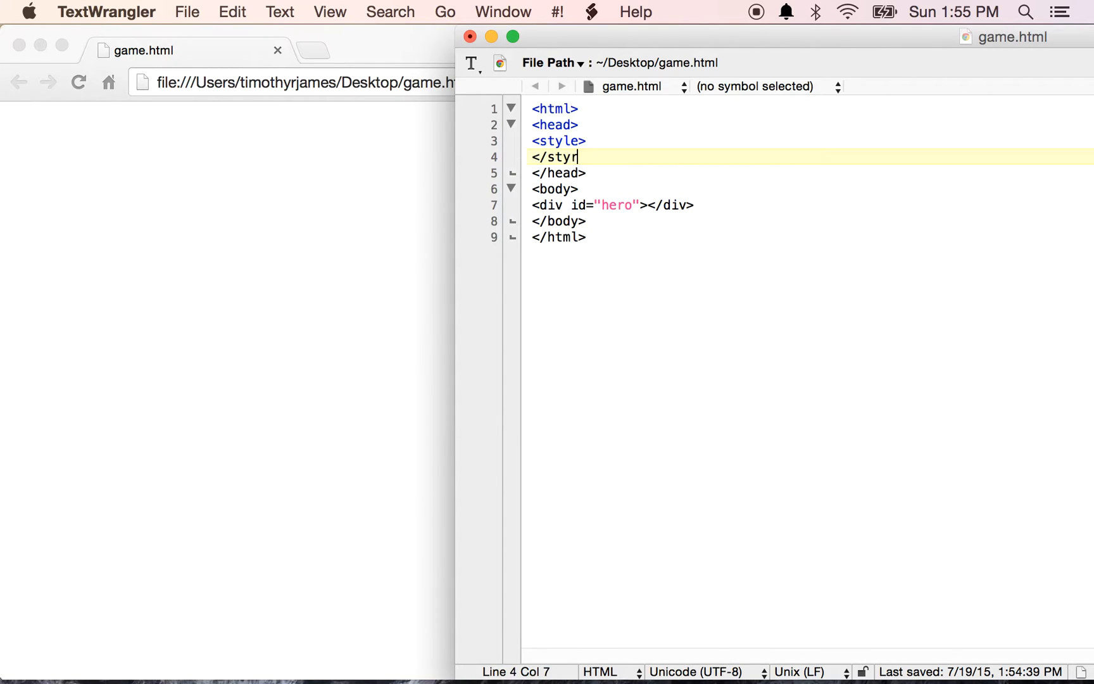
type("e>")
key("super+s")
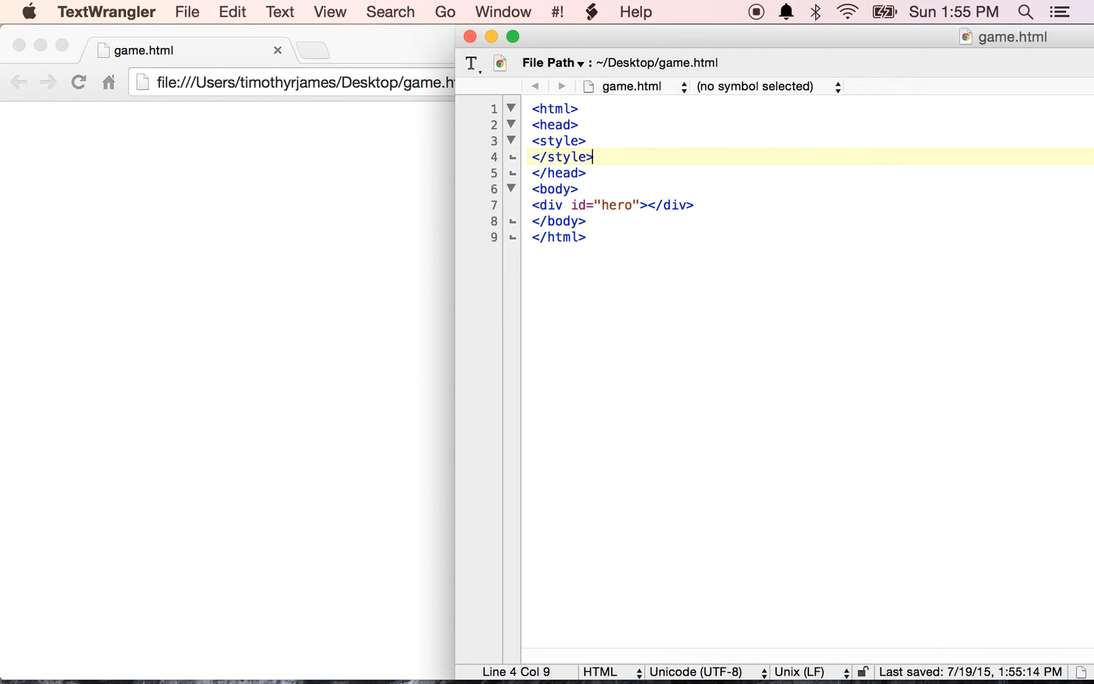
key("Down")
key("Down")
key("Down")
key("Left")
key("Left")
key("Left")
type("style=")
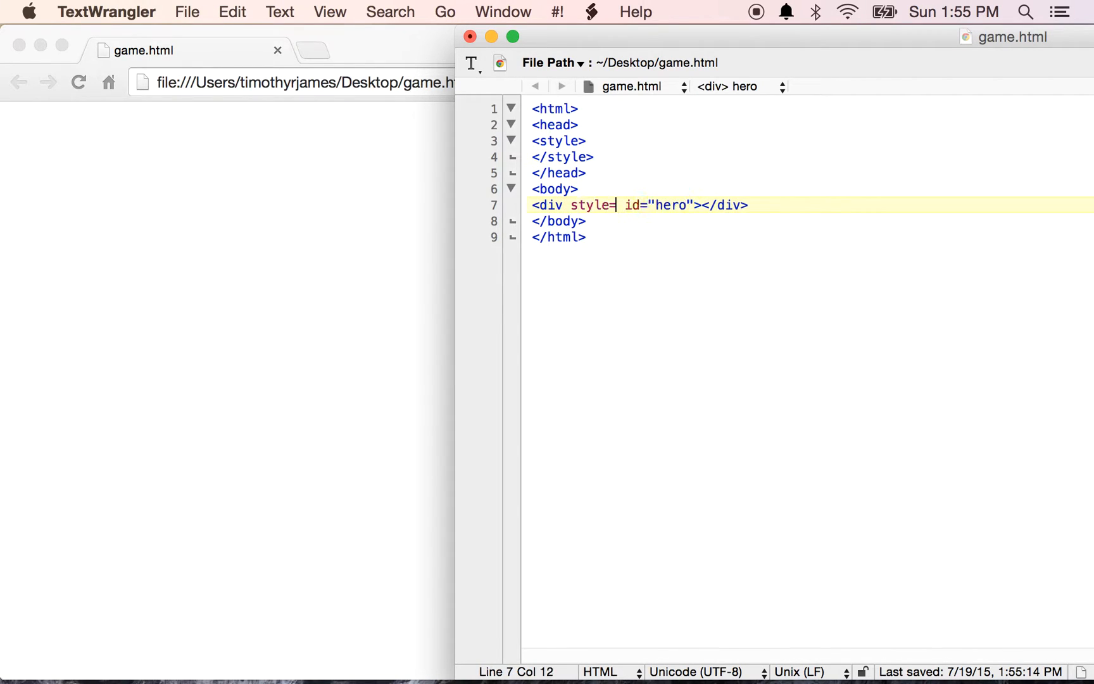
type("\"\"")
key("Left")
key("Left")
key("Right")
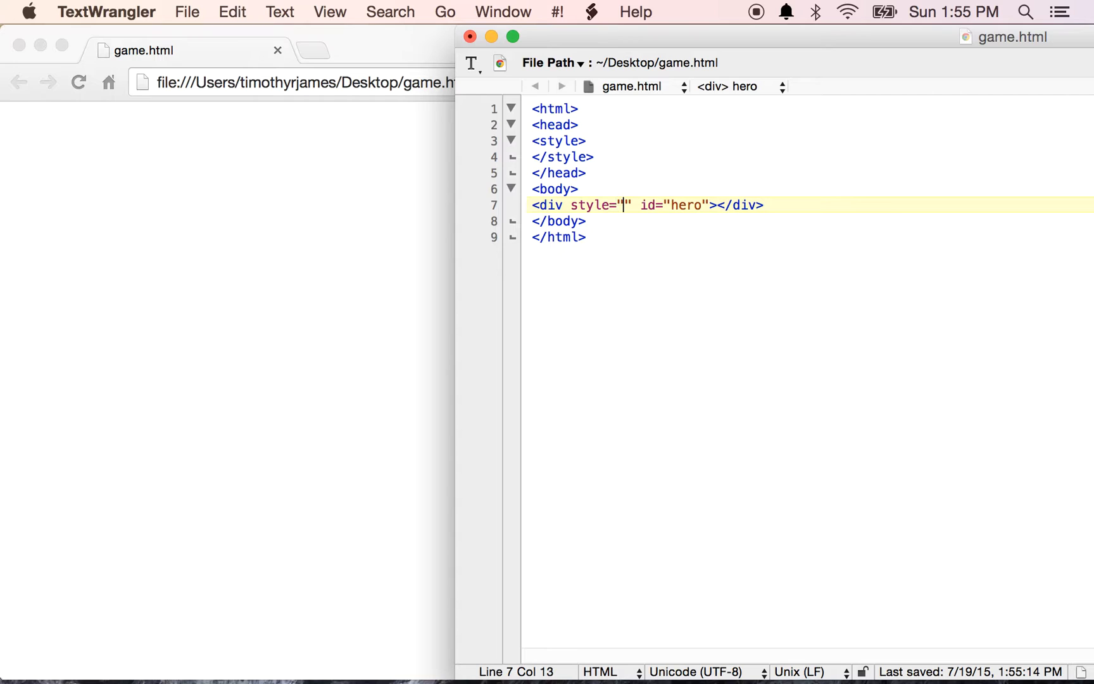
key("Right")
key("shift+Left")
key("shift+Left")
key("shift+alt+Left")
key("BackSpace")
Add then delete a <link> stylesheet line, and open a blank line inside the style block.
key("Up")
key("Up")
key("Up")
key("Up")
key("Right")
key("Right")
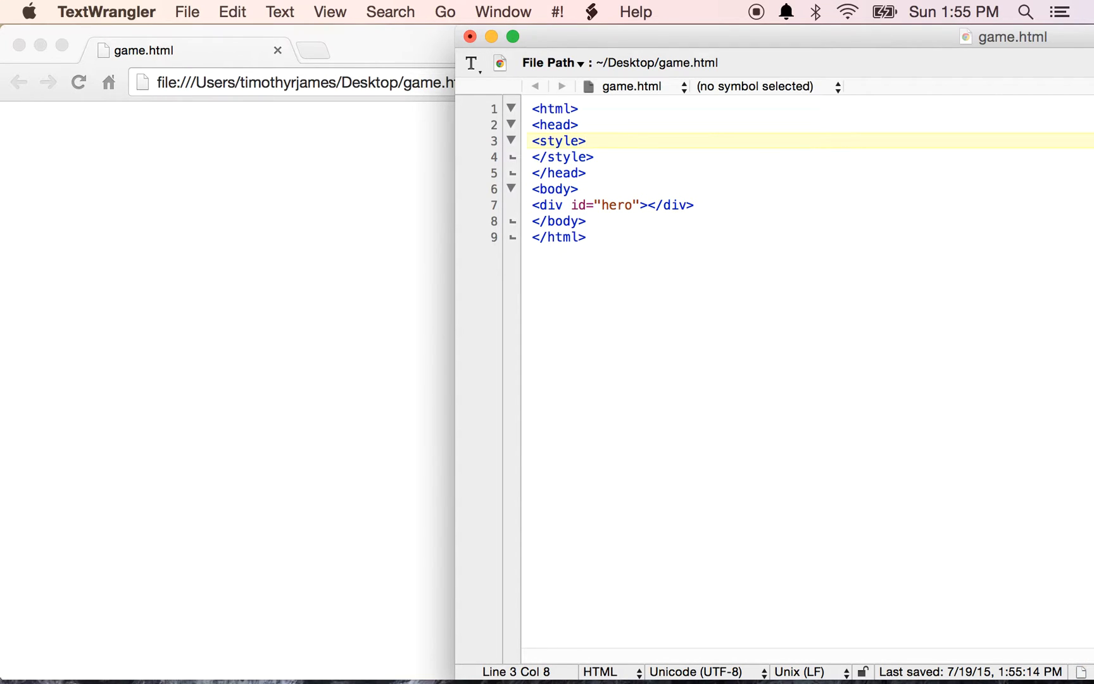
key("Up")
key("Return")
type("<lin")
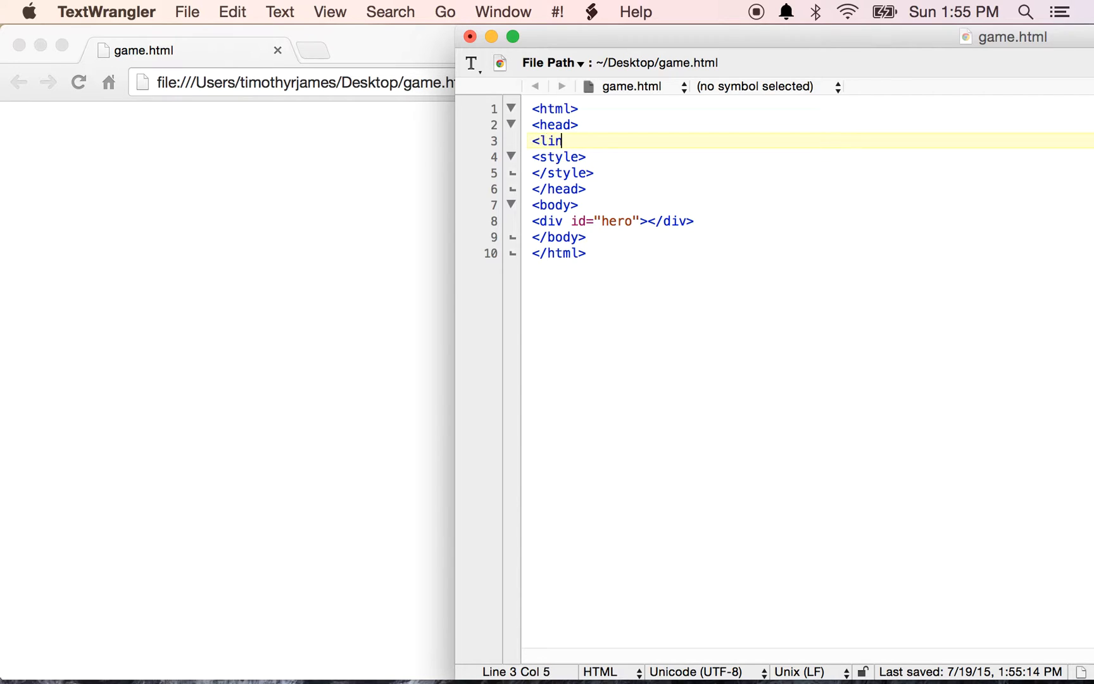
type("k rel=\"s")
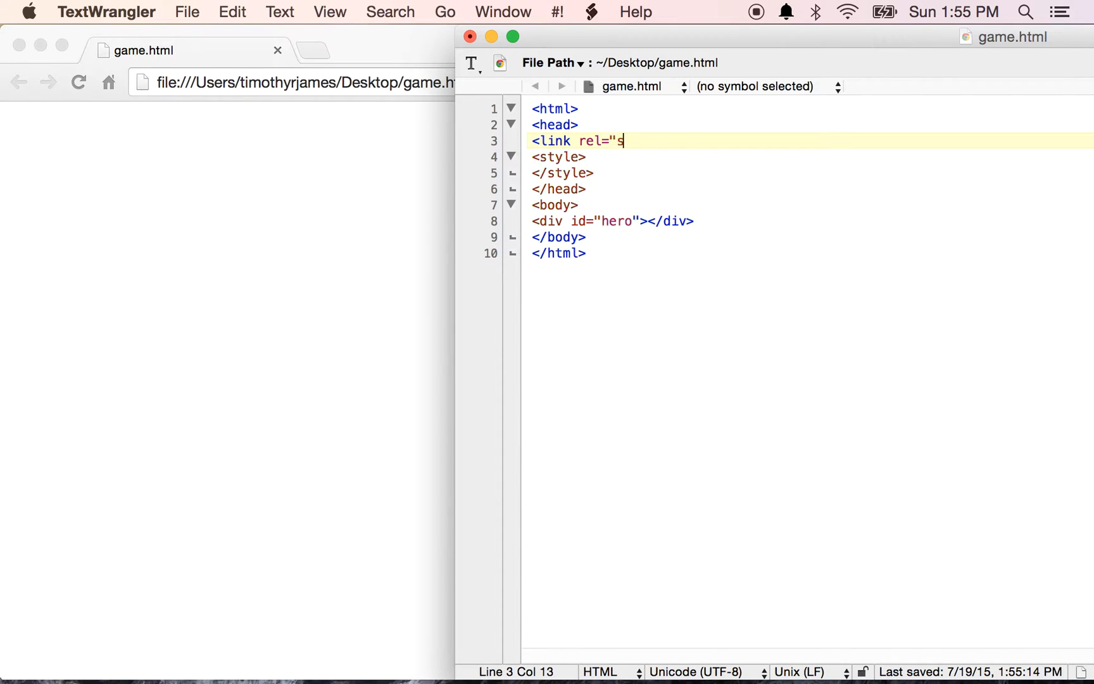
type("tylesheet\" ")
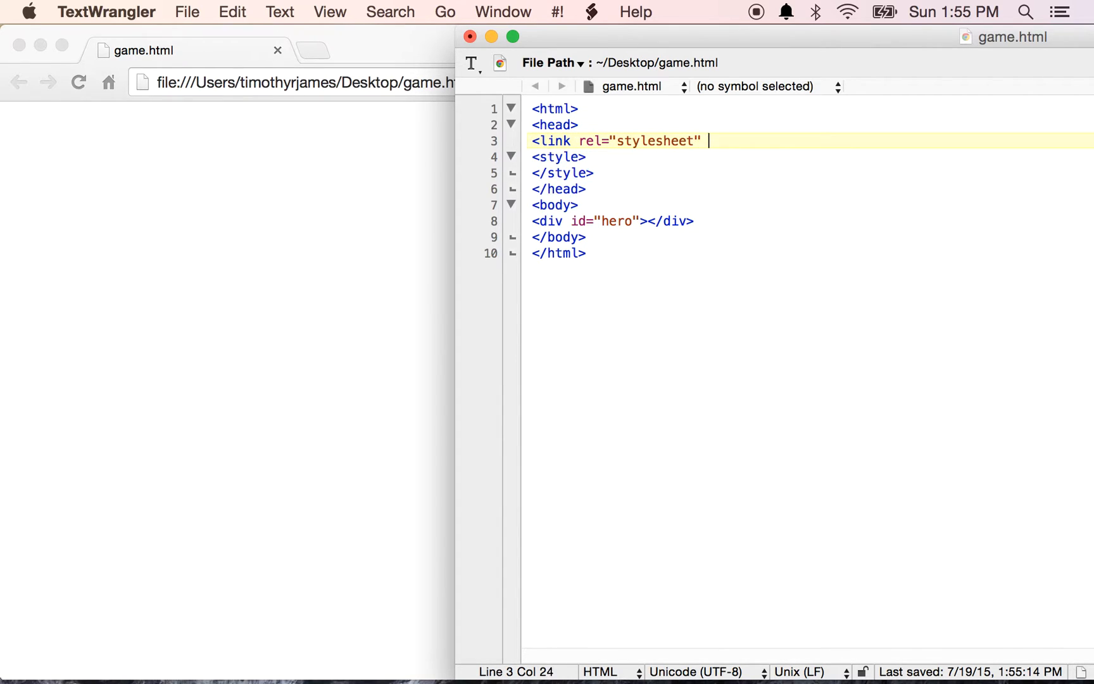
type("href=\"sty")
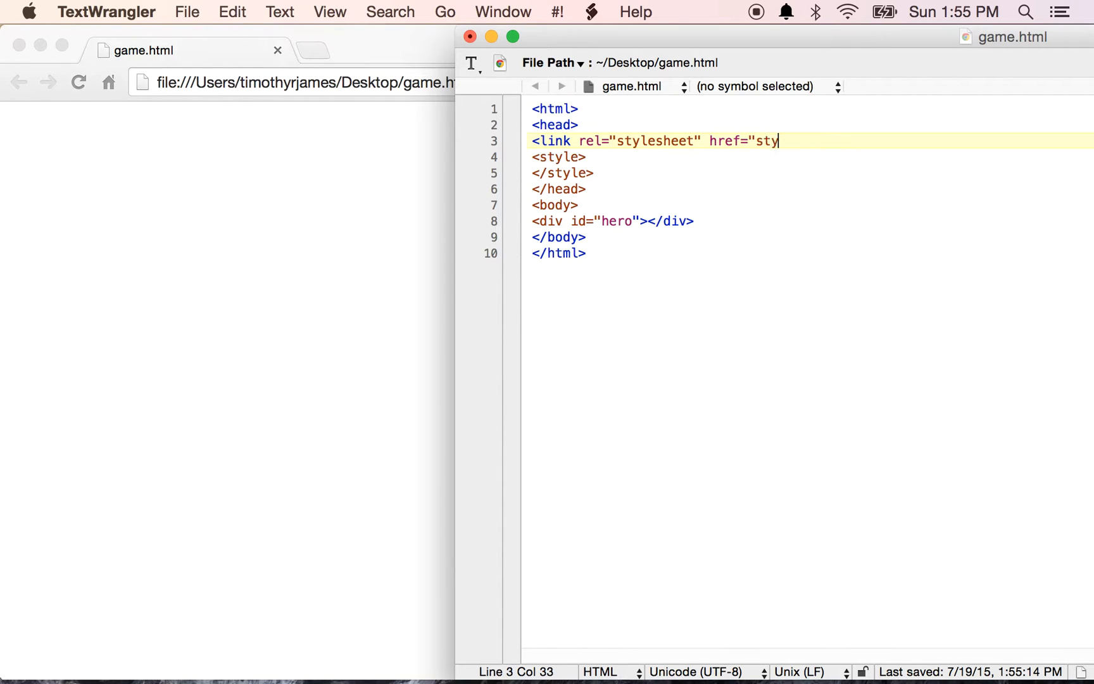
type("le.css\"")
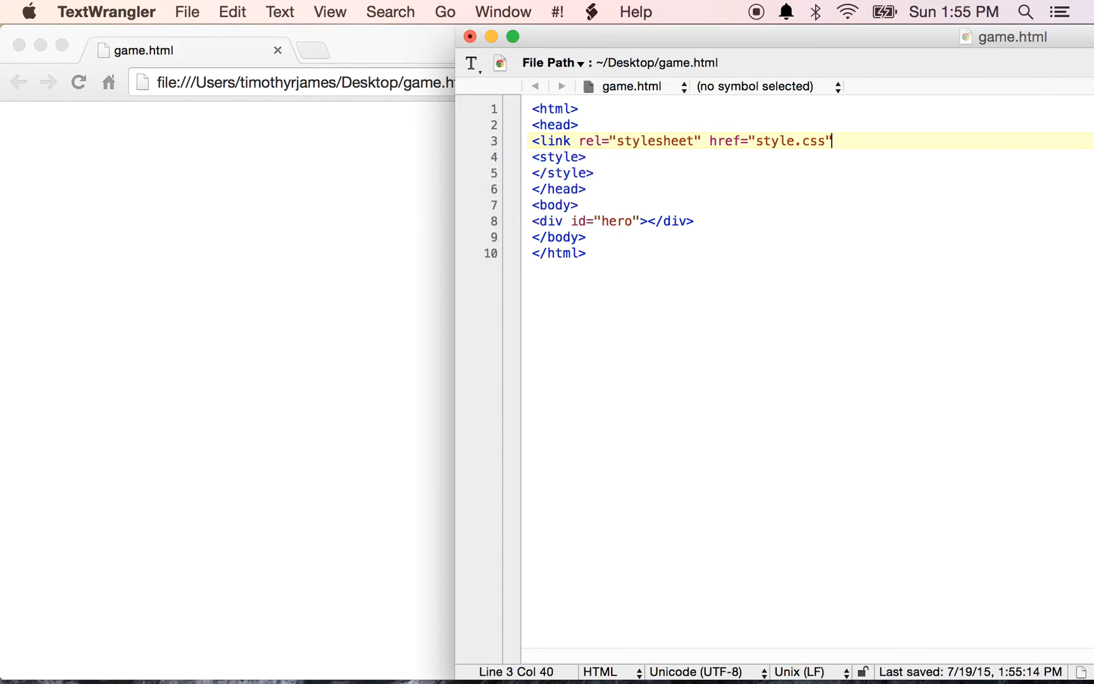
type(">")
key("shift+Up")
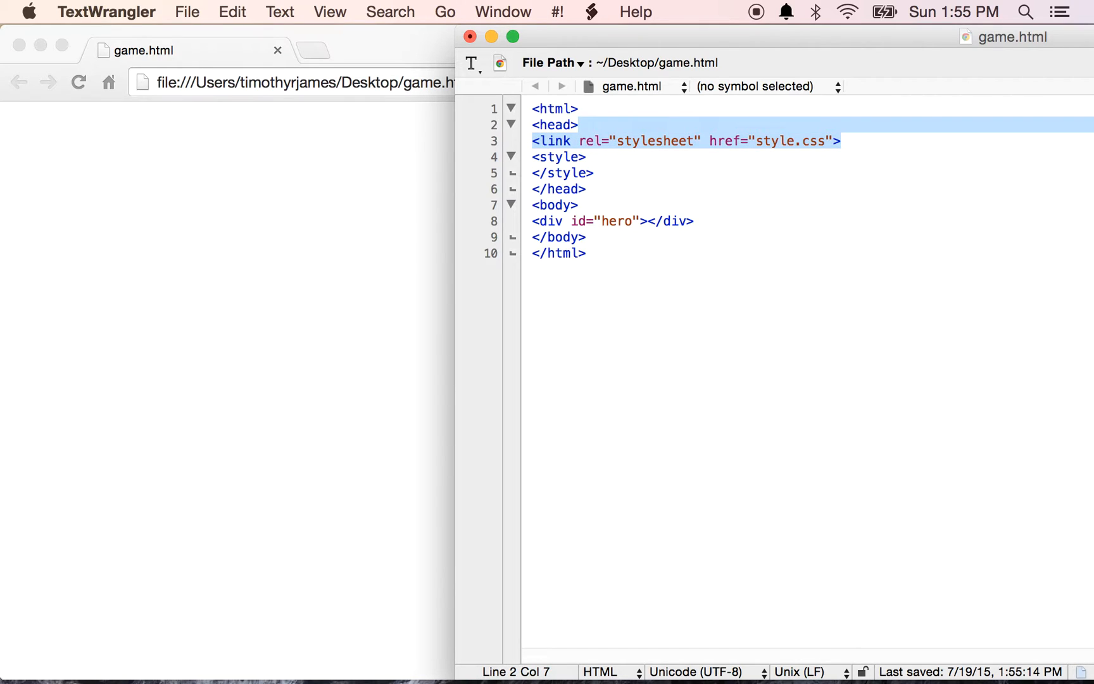
key("BackSpace")
key("Up")
key("Down")
key("Down")
key("Down")
key("Up")
key("Return")
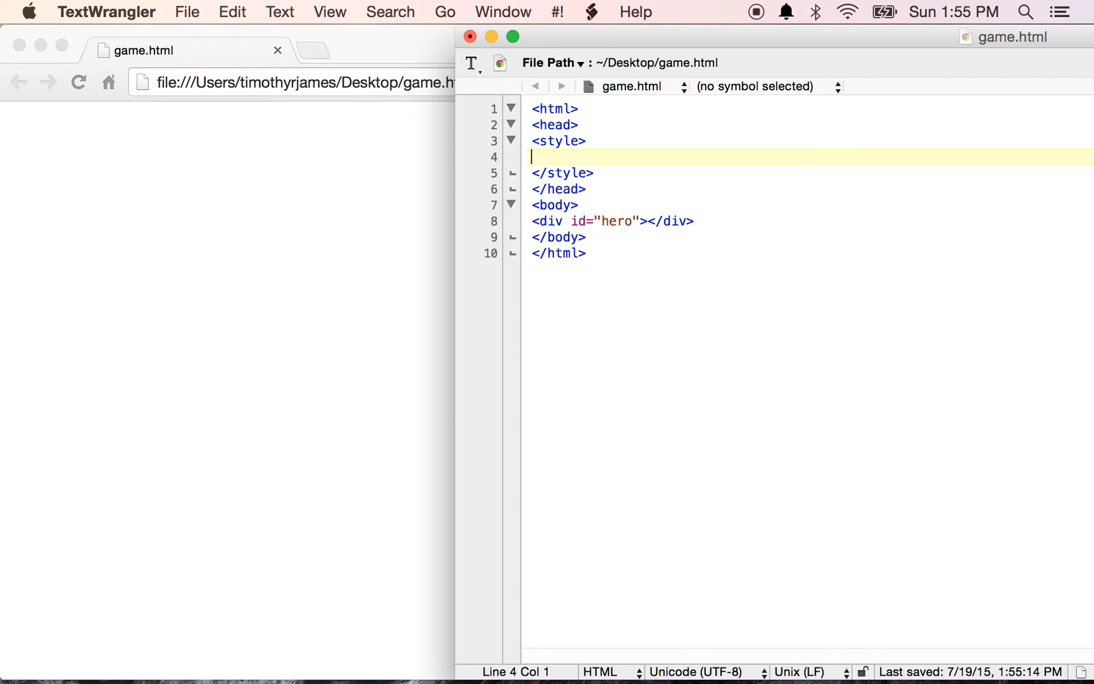
type("#")
type("hero {")
Write a #hero { } rule with background: #ff0000; and a new line for the next property.
key("Return")
type("}")
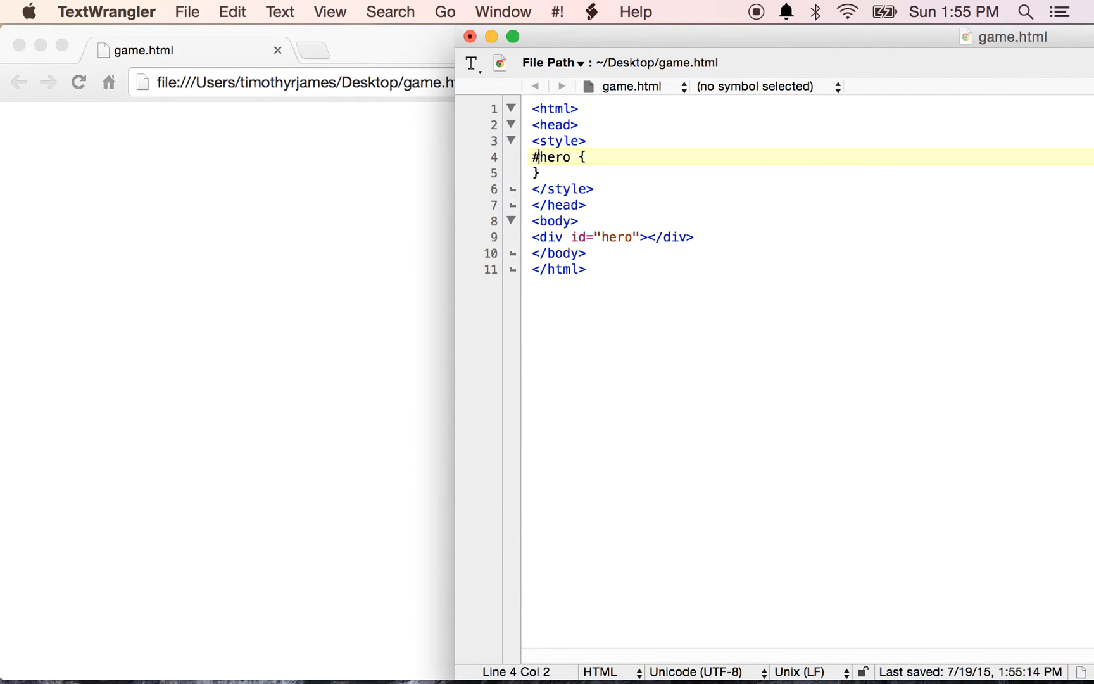
key("End")
key("Return")
type("background: #ff0000;")
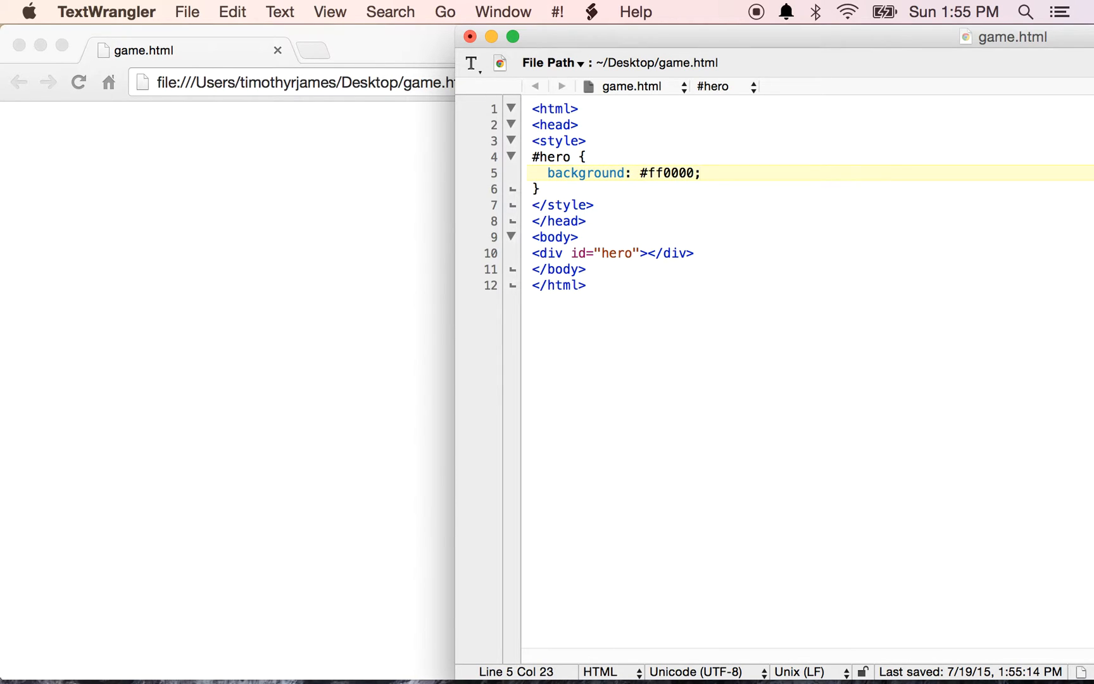
key("Left")
key("Left")
key("Left")
key("shift+Left")
key("shift+Left")
key("Right")
key("shift+Right")
key("shift+Left")
key("Right")
key("Right")
key("Right")
key("Right")
key("Right")
key("Return")
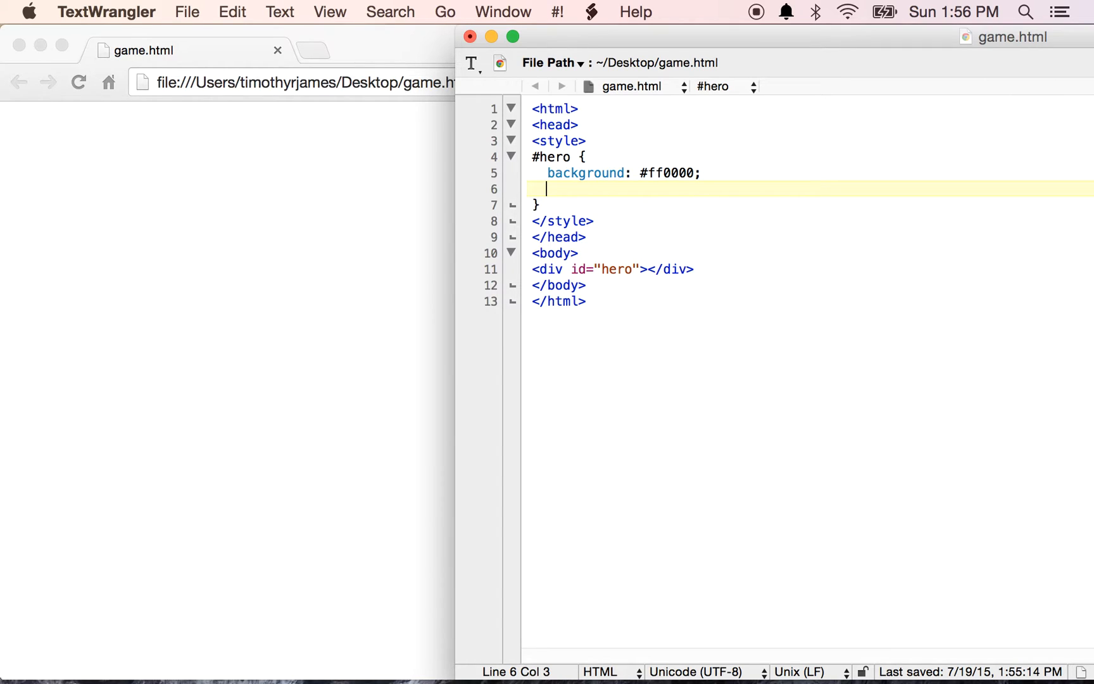
type("width: 20px")
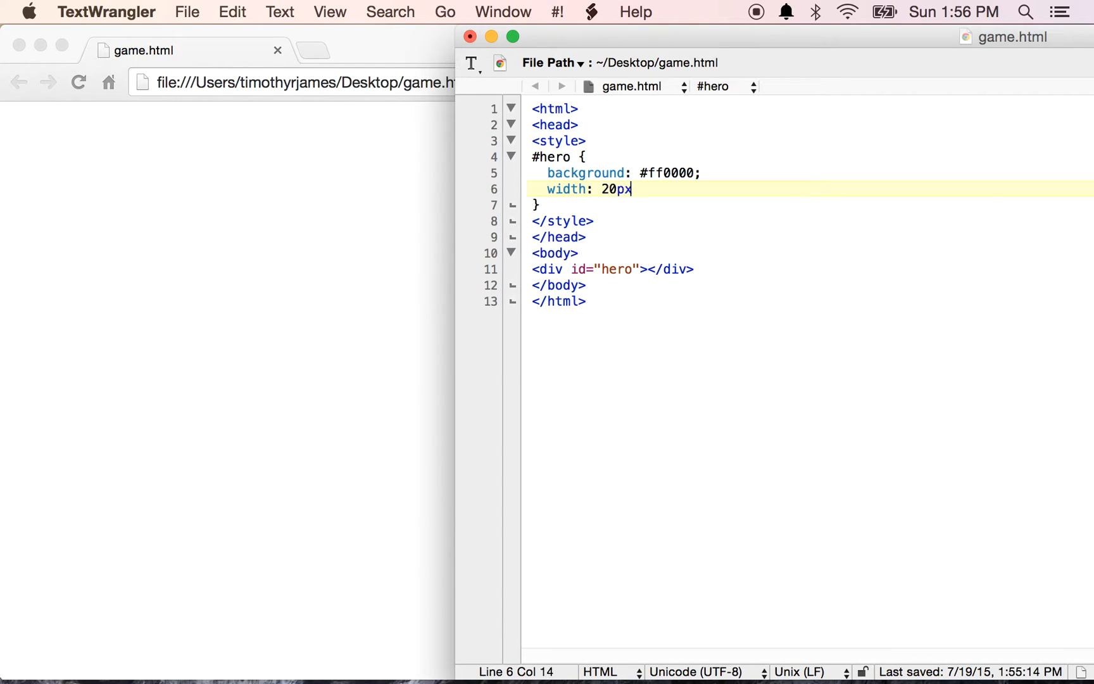
type(";")
Add width: 20px;, height: 20px; and position: absolute; to #hero and save.
key("Return")
type("heigth")
key("BackSpace")
key("BackSpace")
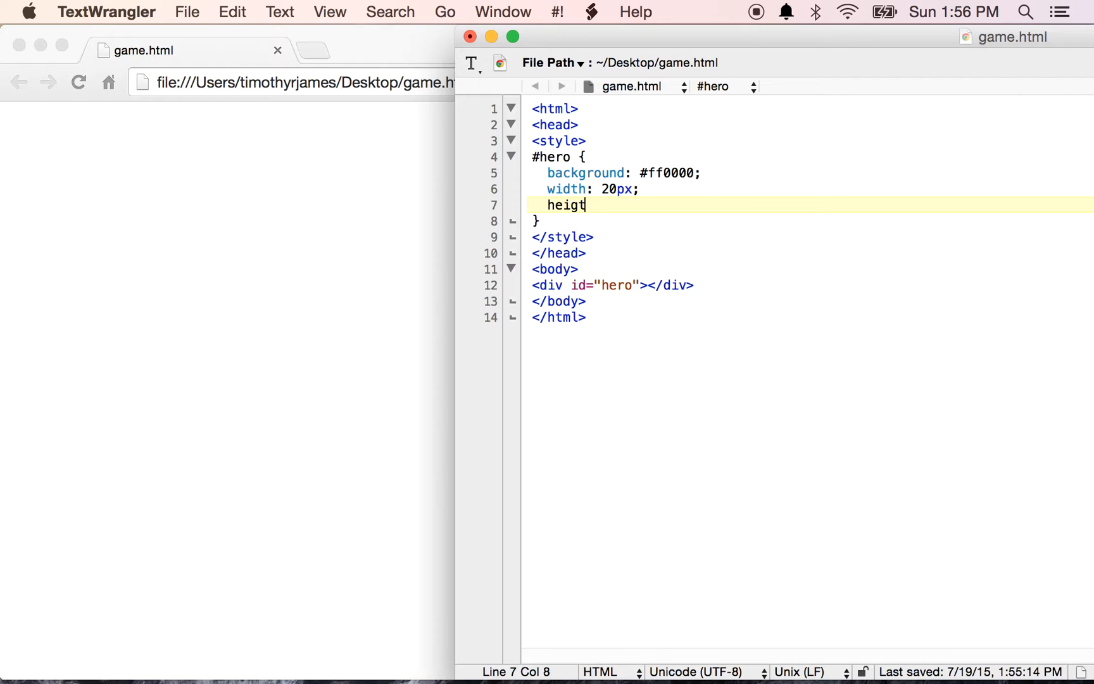
type("ht: 20px;")
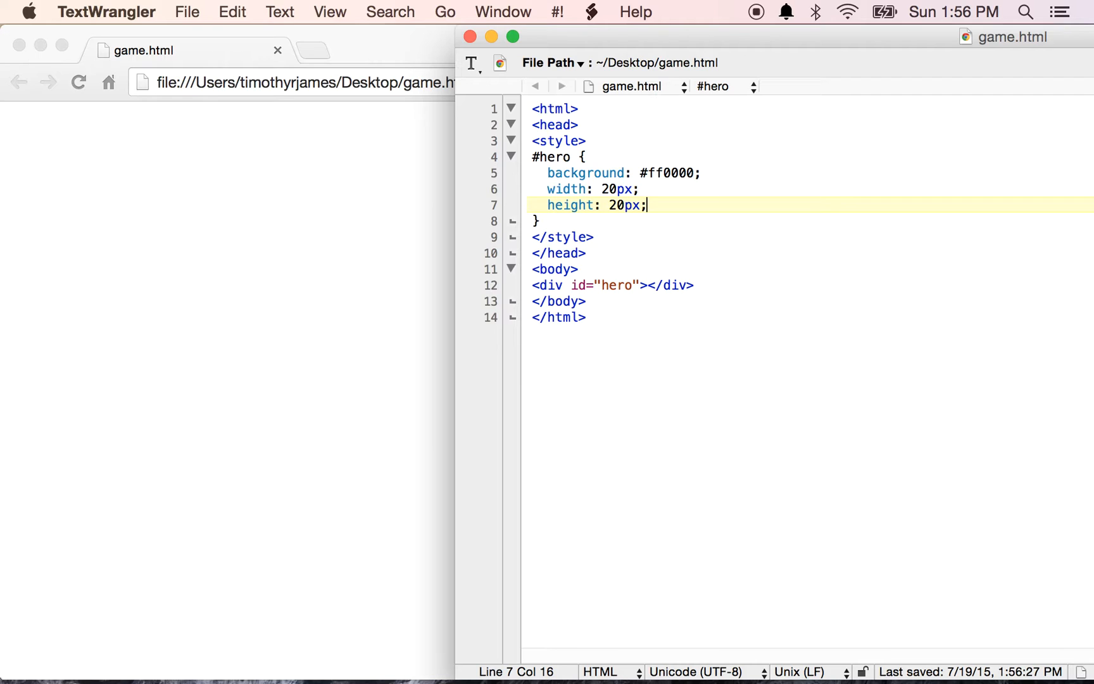
key("Return")
type("p")
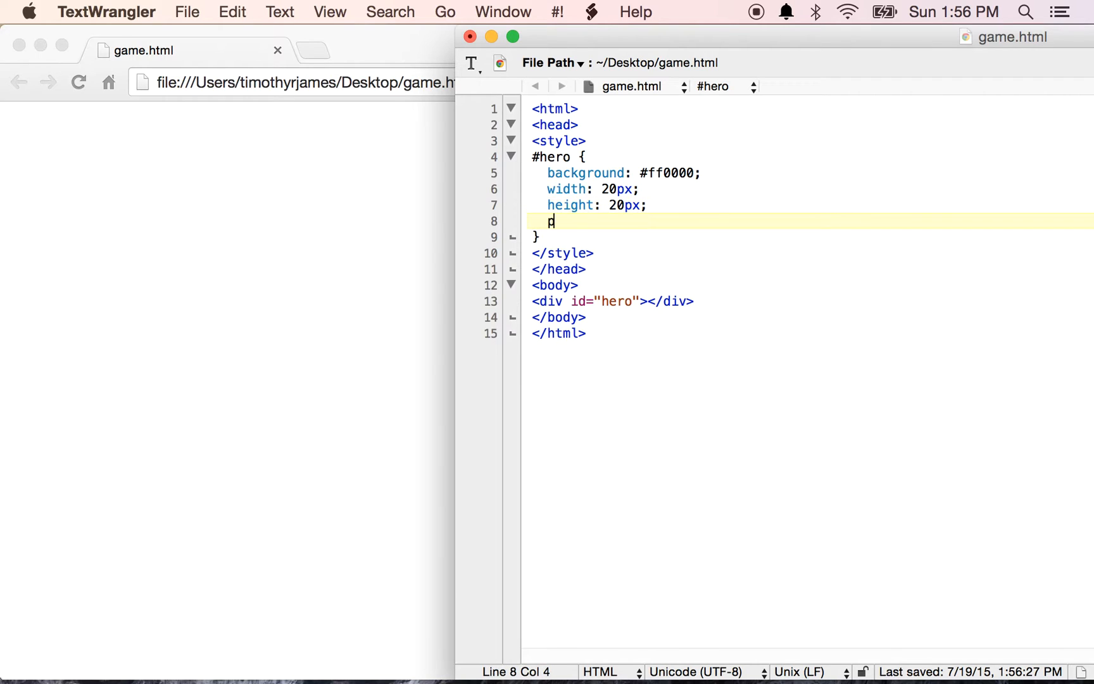
type("osition: absolute")
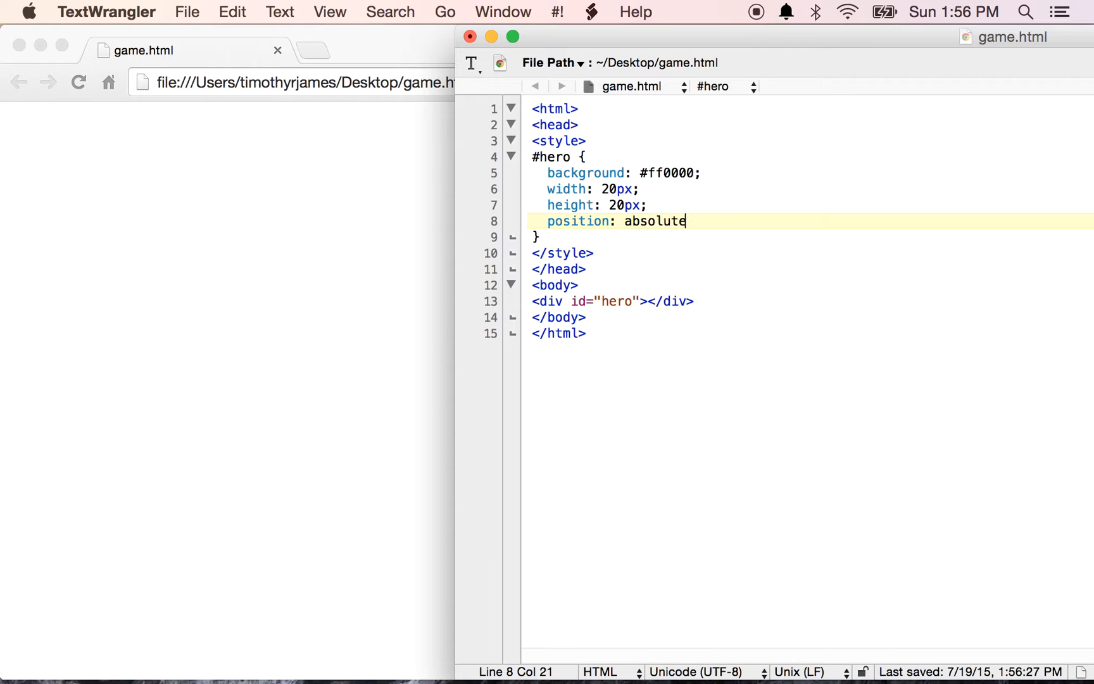
type(";")
key("super+s")
left_click(99, 211)
Reload game.html in Chrome to see the red square, then return to the editor.
key("super+r")
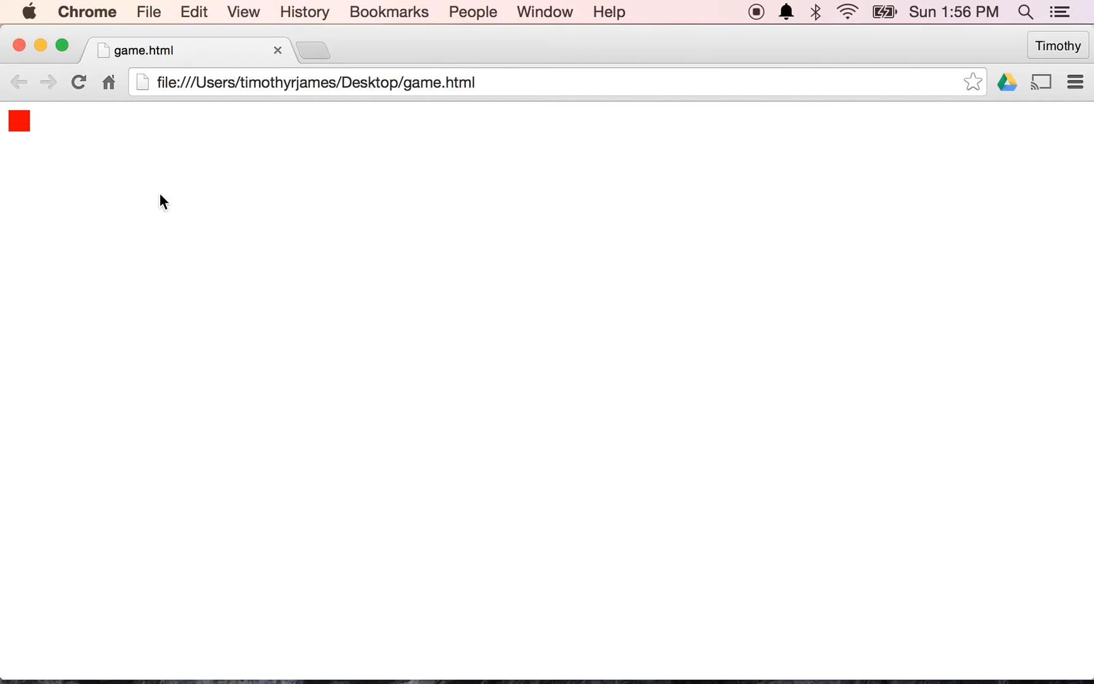
key("super+Tab")
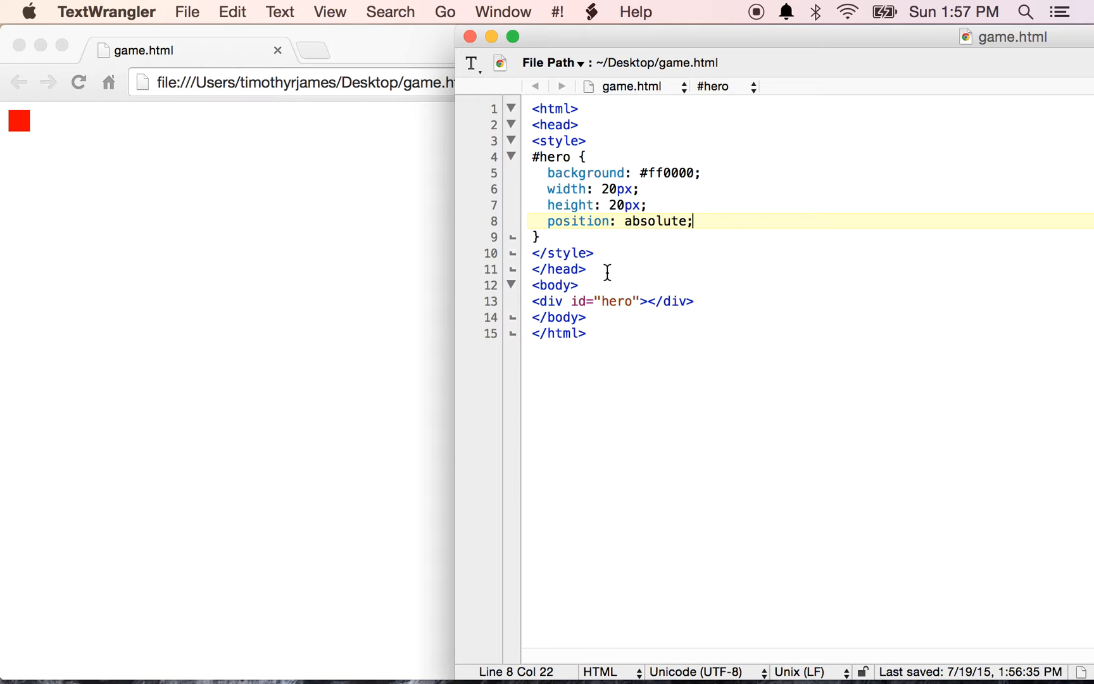
Add an empty <script> block below the hero div with blank lines inside, and save.
left_click(709, 300)
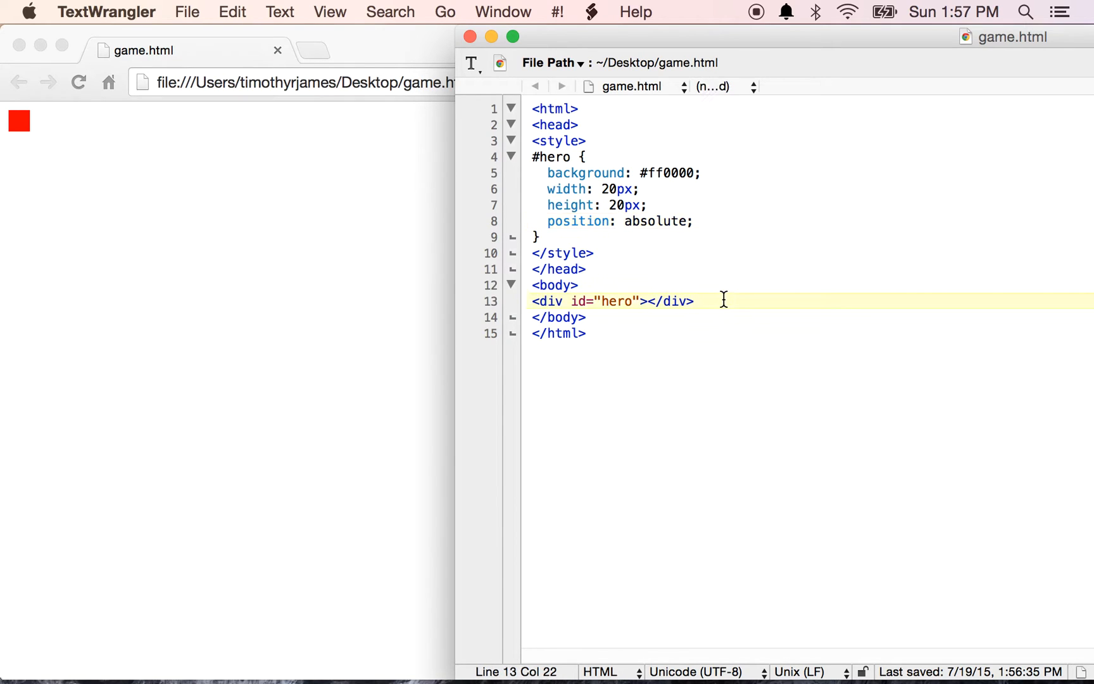
key("Return")
type("<script>")
key("Return")
type("</")
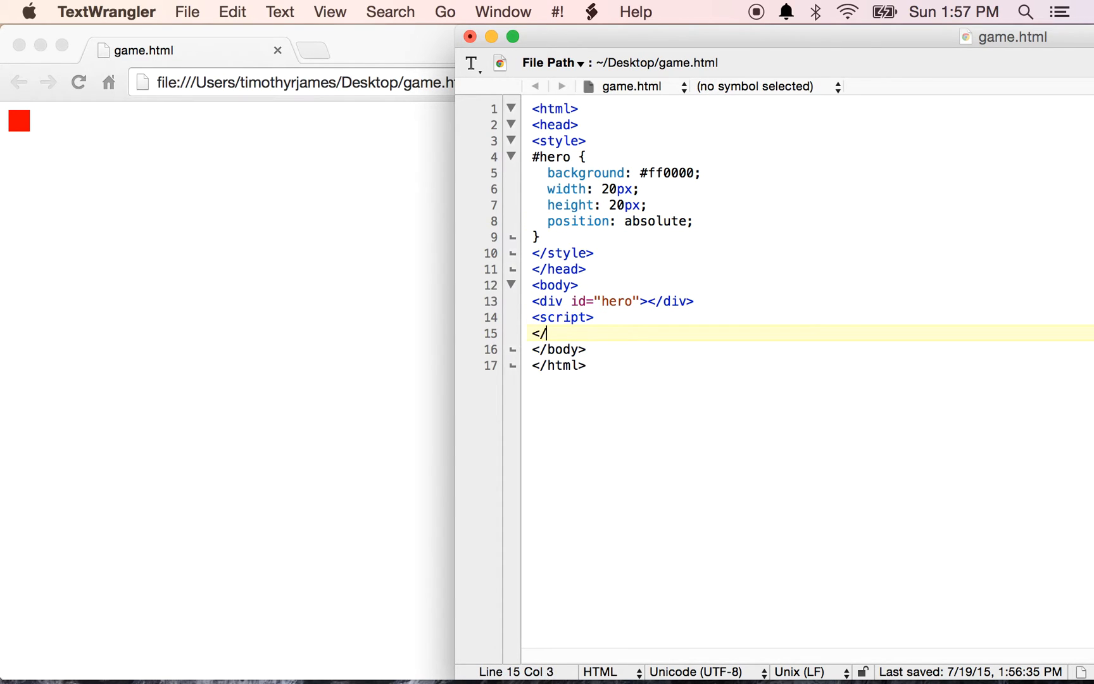
type("script>")
key("Up")
key("Return")
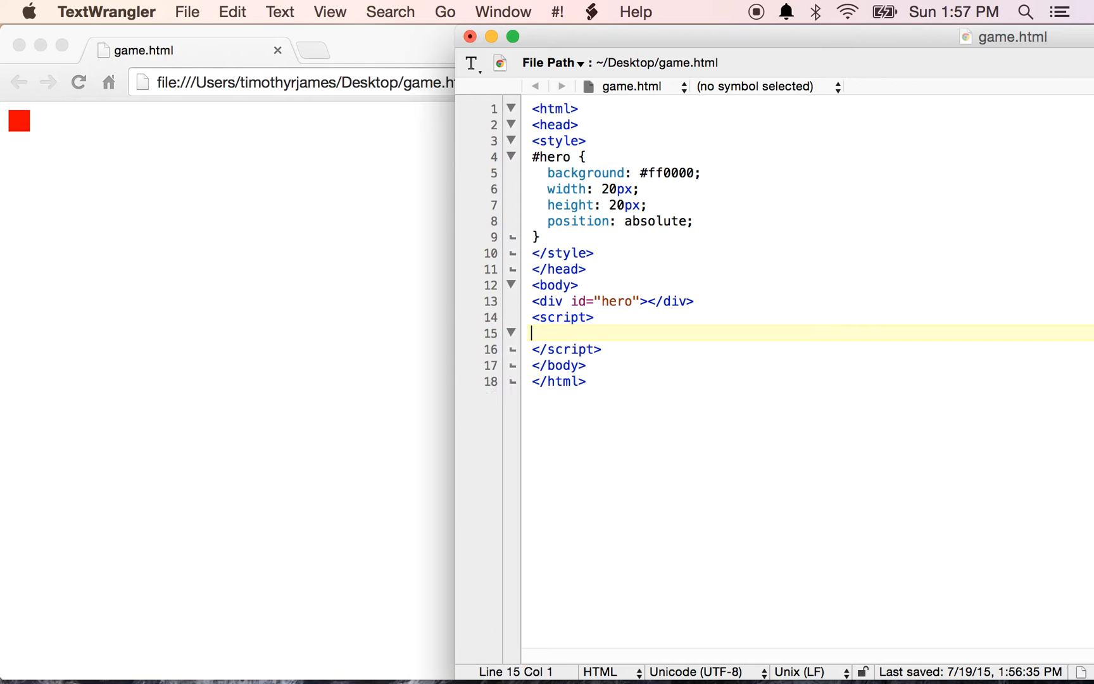
key("super+s")
triple_click(592, 301)
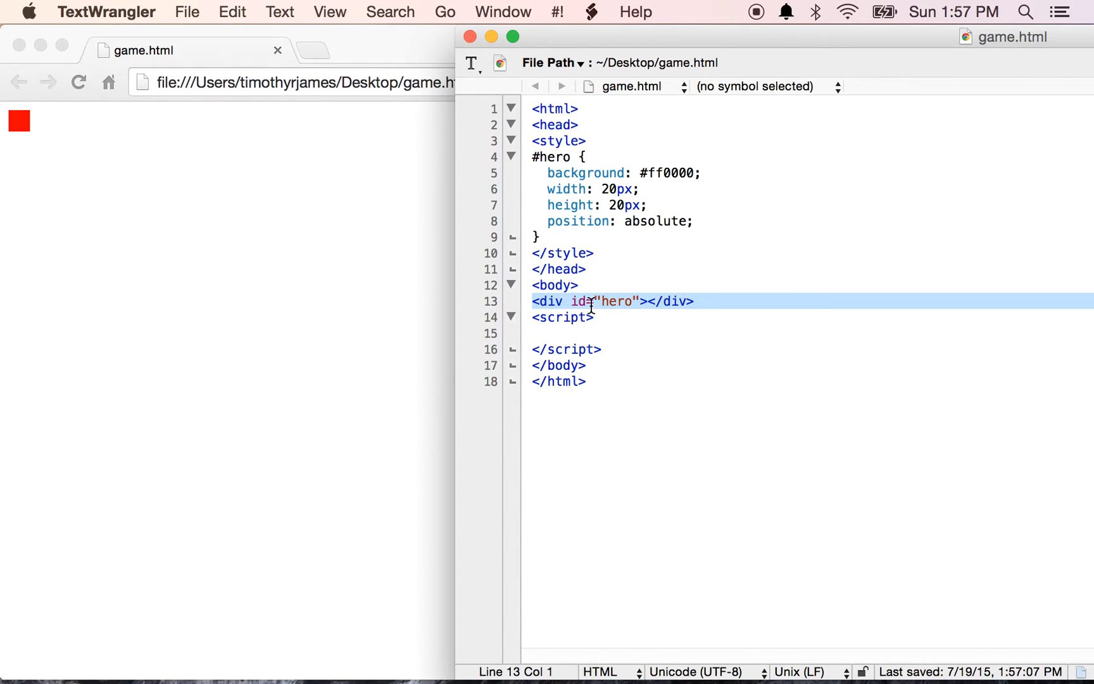
left_click(601, 332)
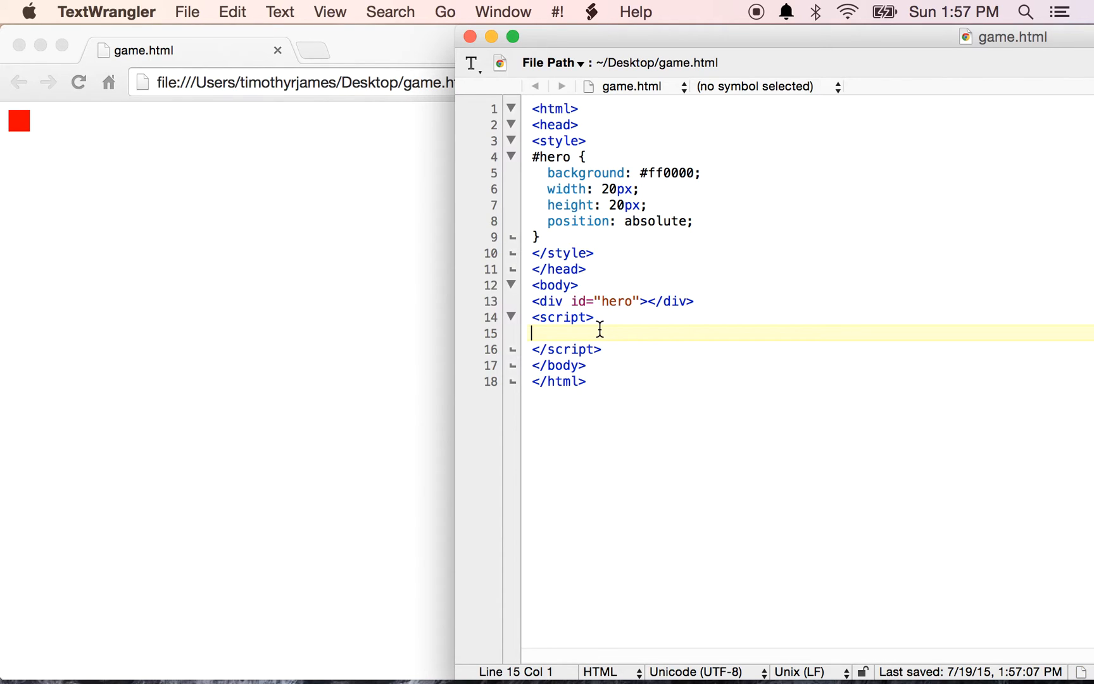
Write function setPosition(sprite) with var e = document.getElementById(sprite.element); and save.
key("Return")
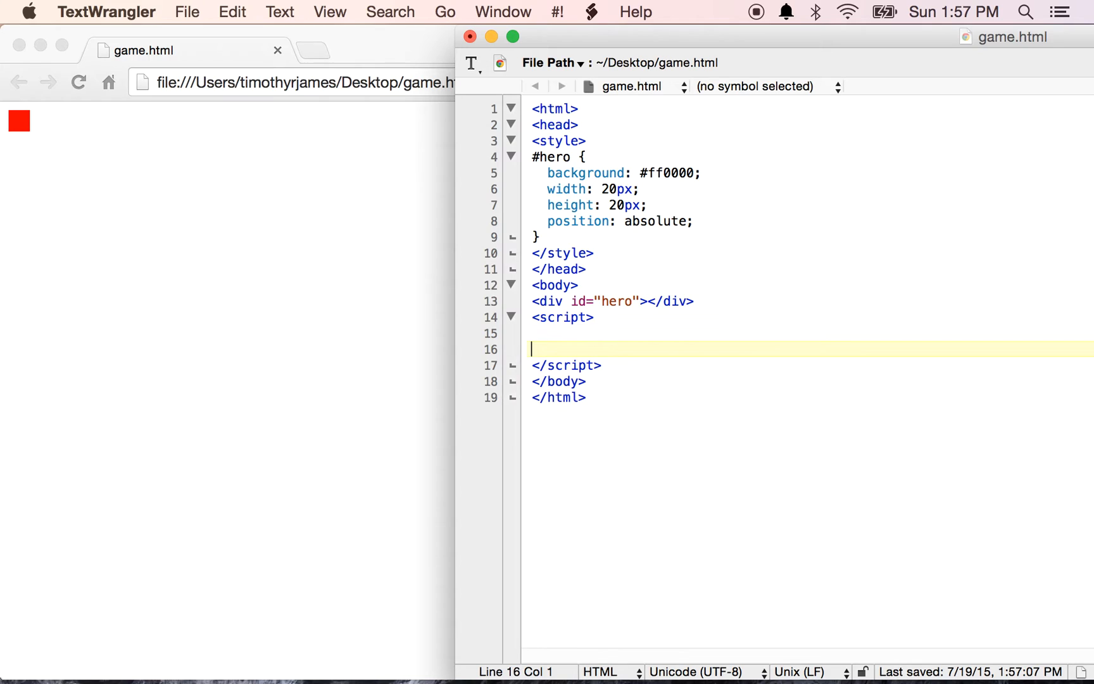
type("function setPosition(")
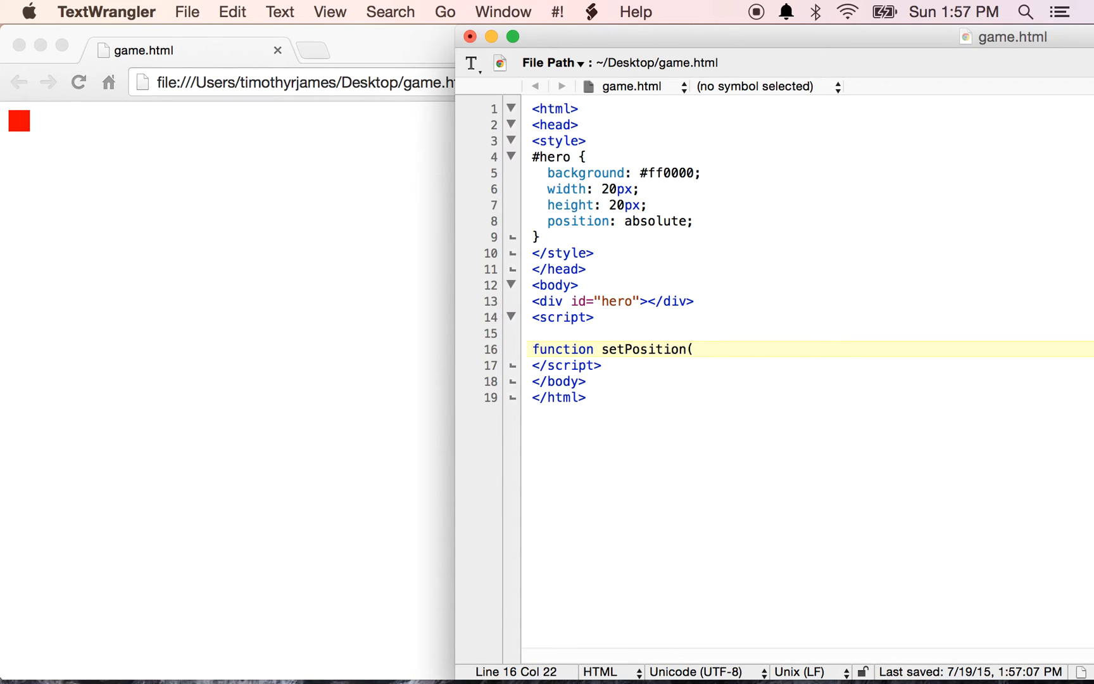
type("sprite) {")
key("Return")
type("}")
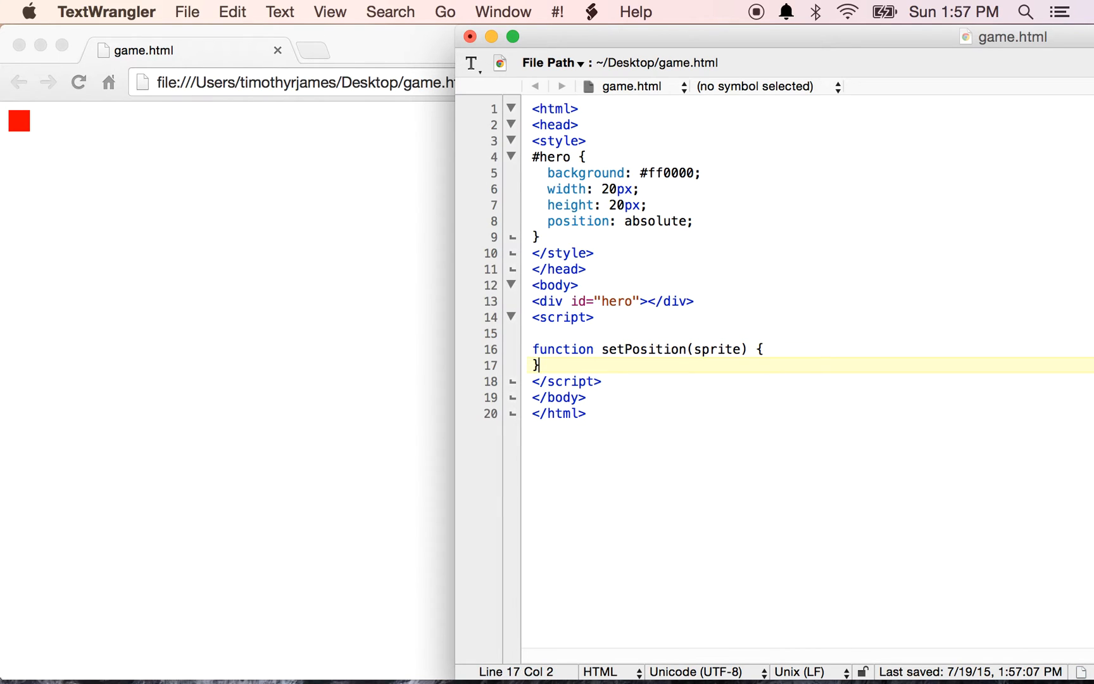
key("Up")
key("Return")
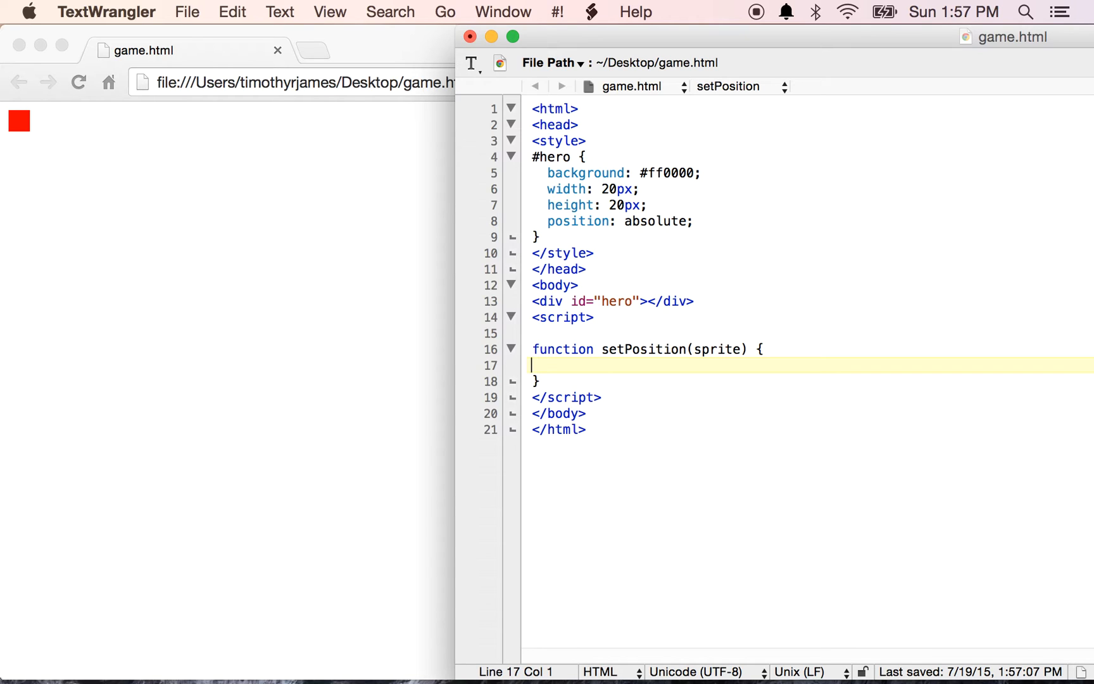
type("var d")
key("BackSpace")
type("e = ")
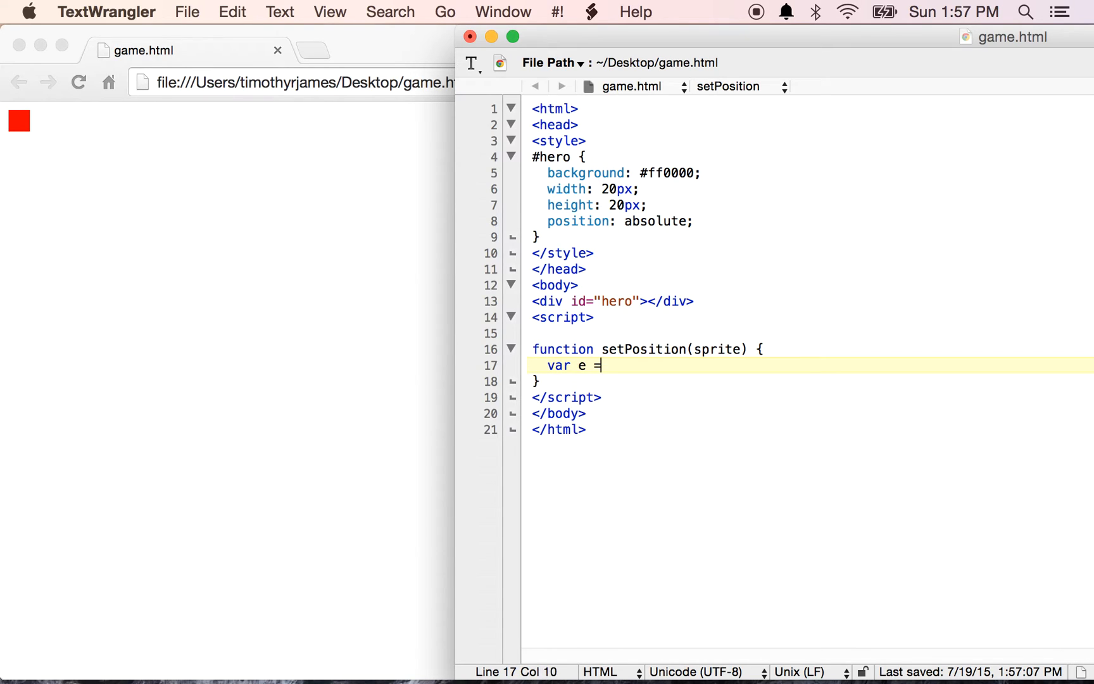
type("do")
type("cument.get")
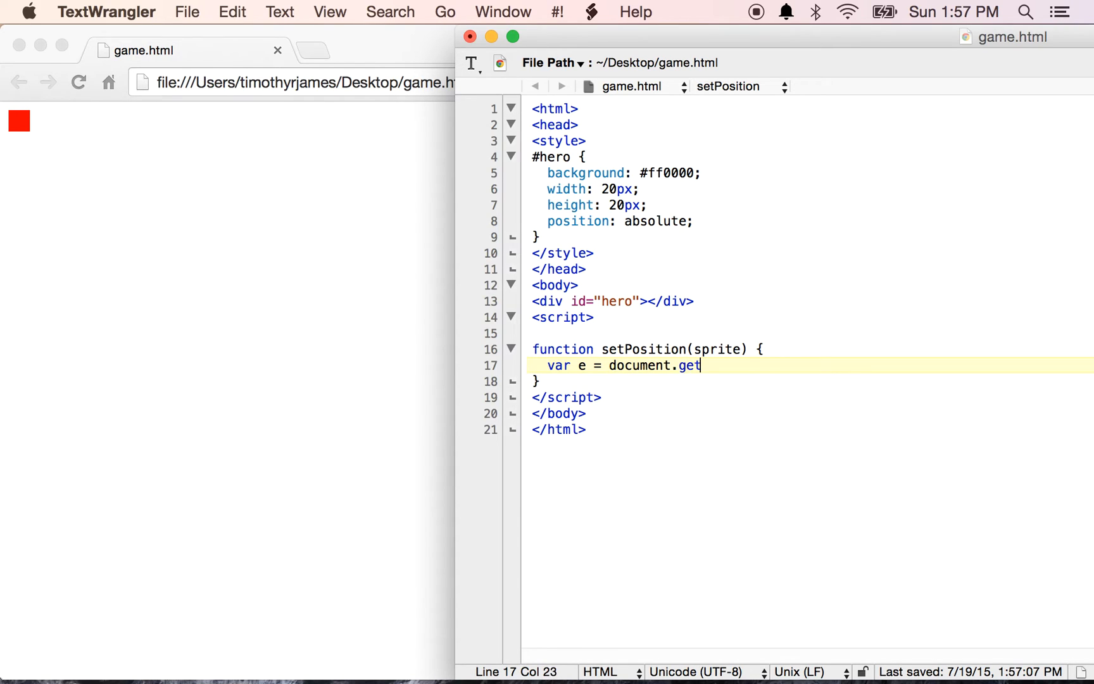
type("ElementById(")
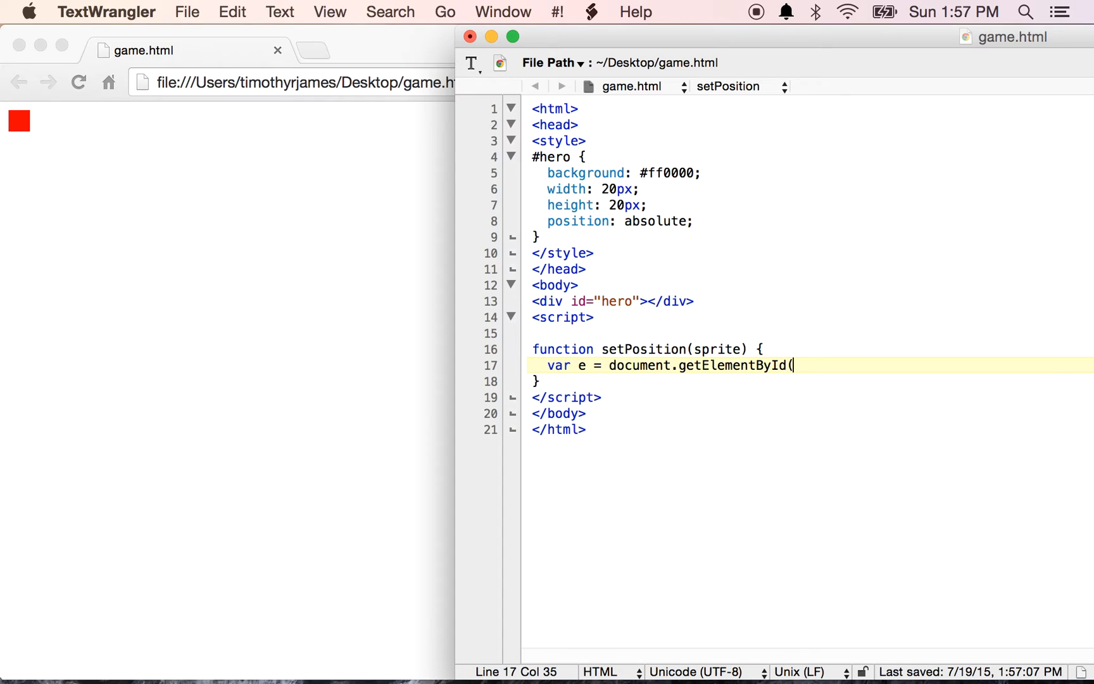
type("sprite.")
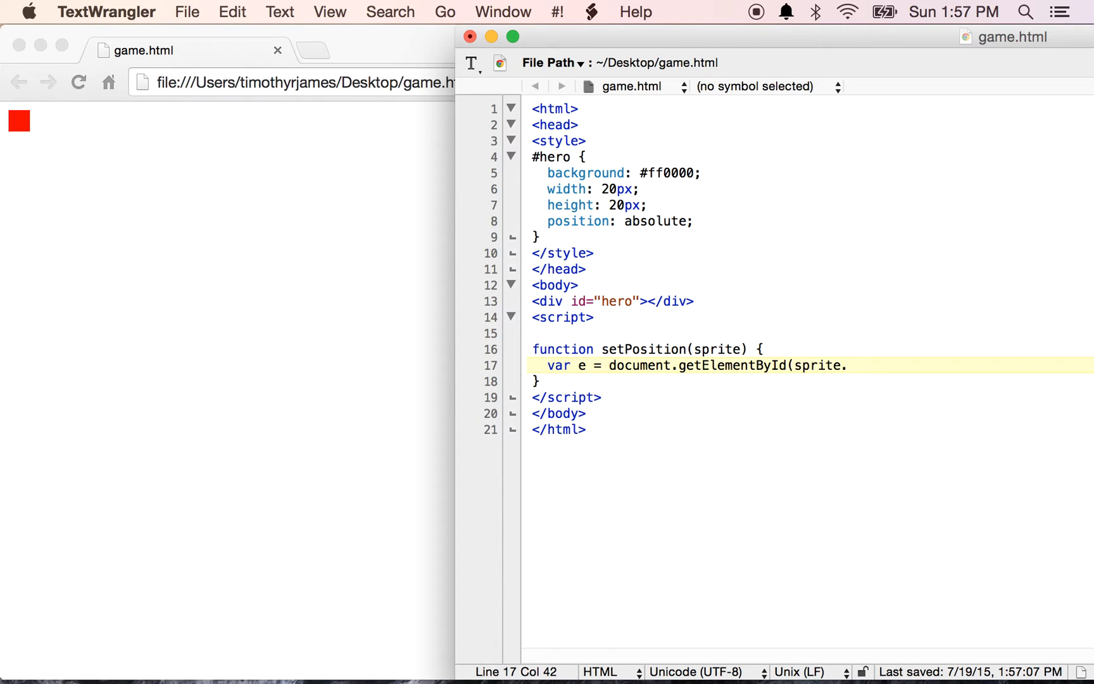
type("element")
type(");")
key("super+s")
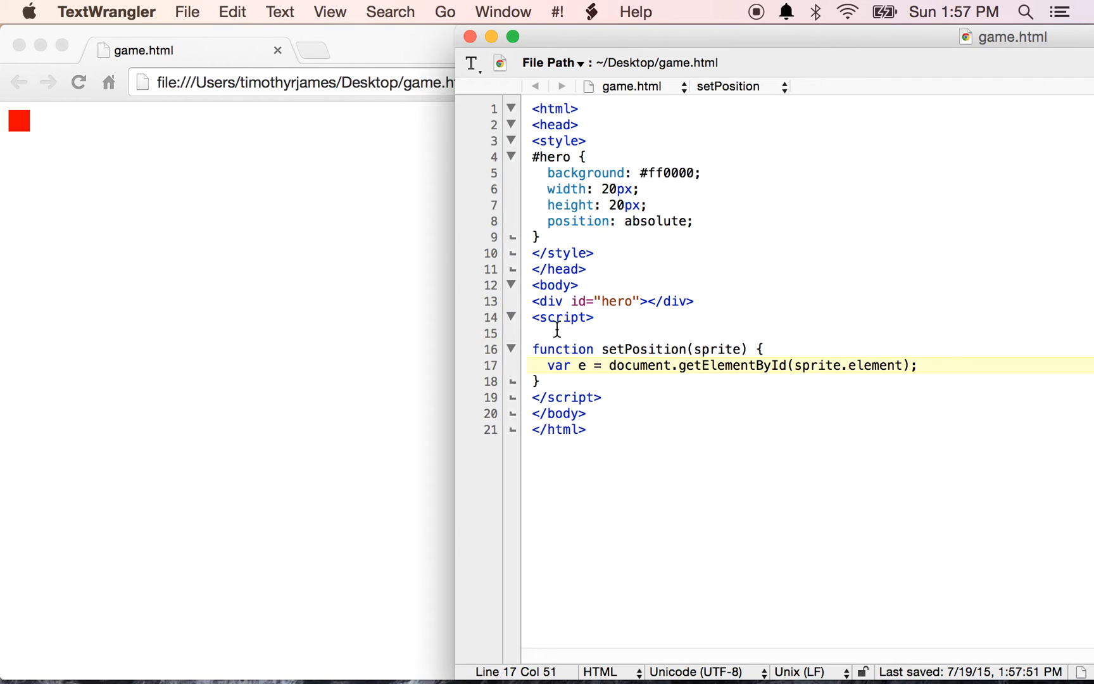
double_click(722, 351)
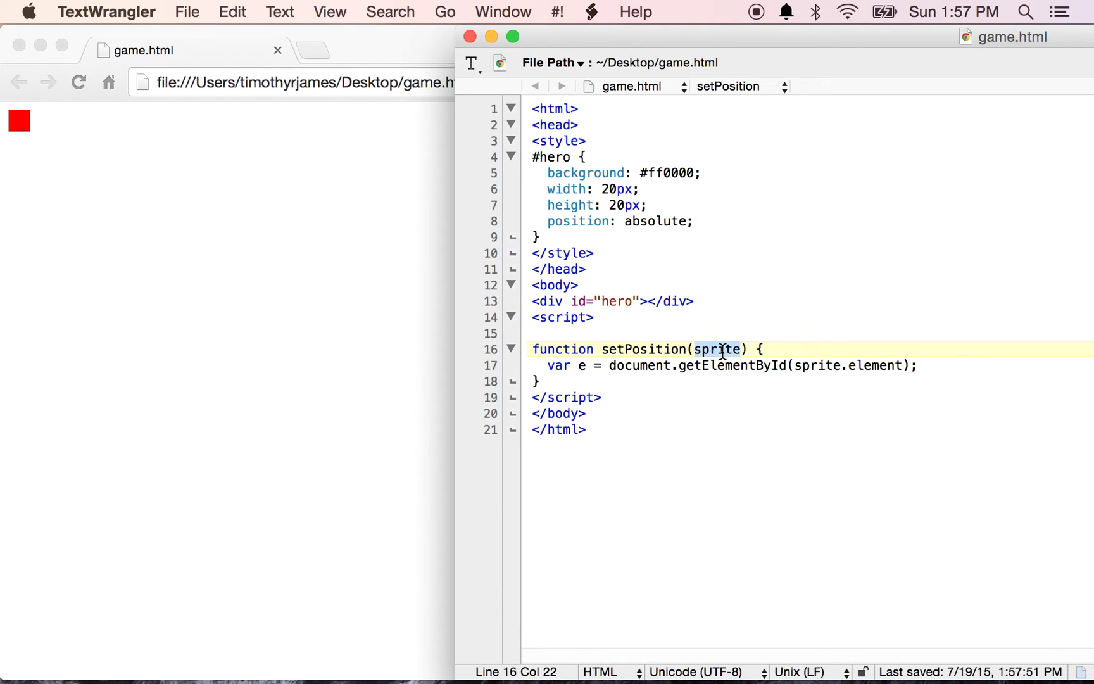
double_click(861, 365)
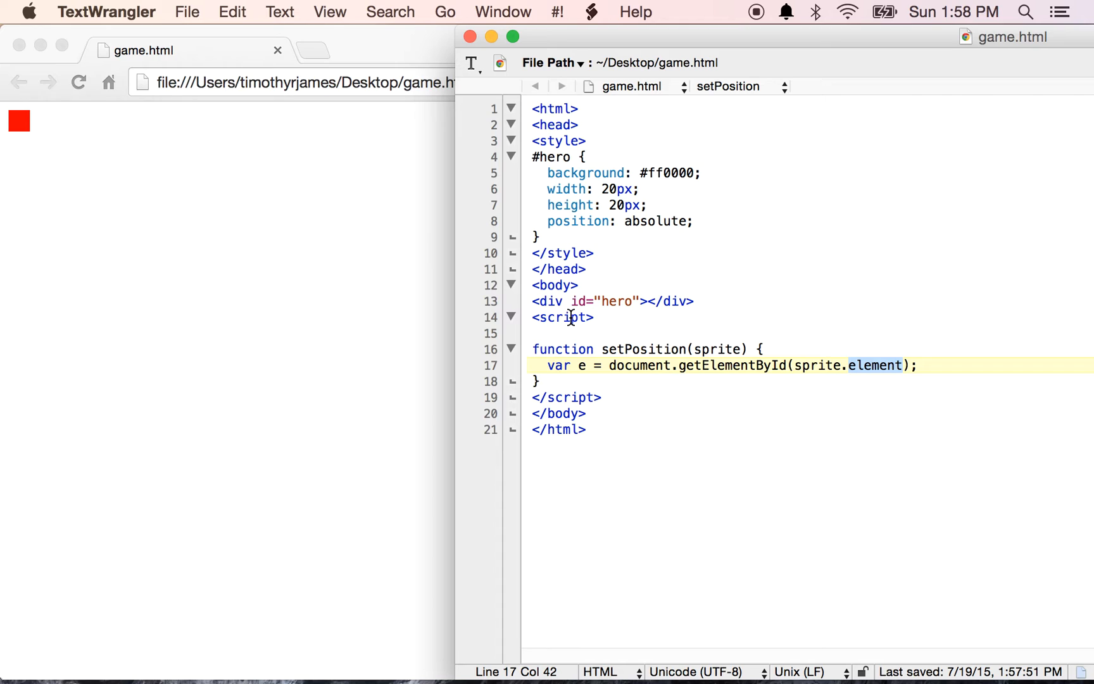
double_click(641, 365)
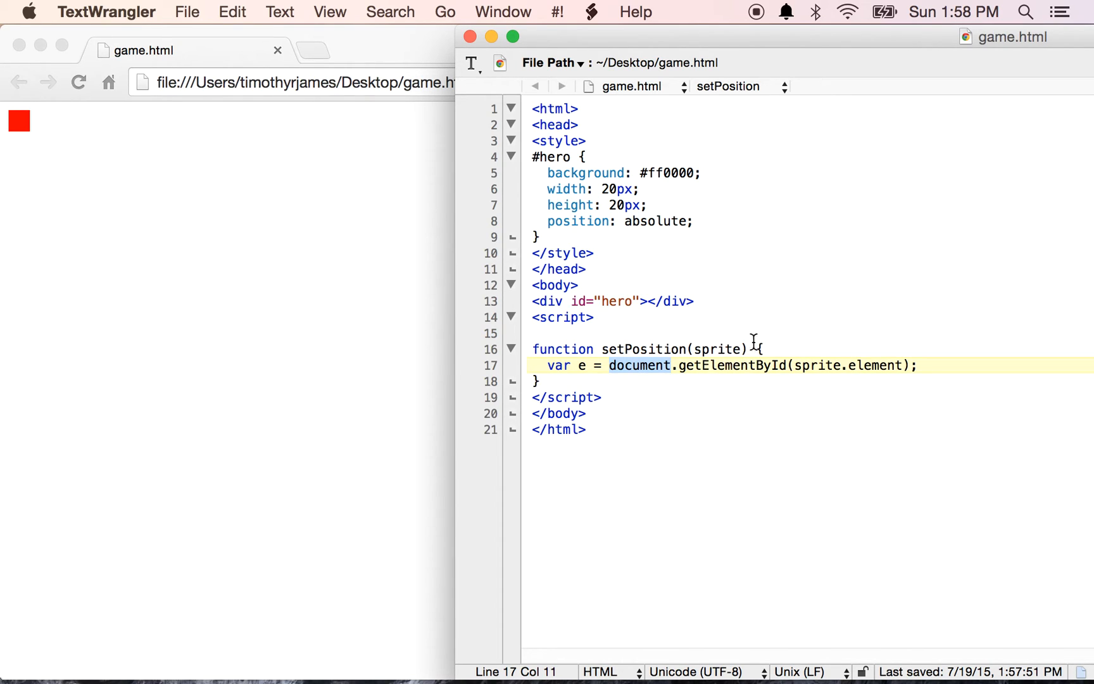
double_click(714, 365)
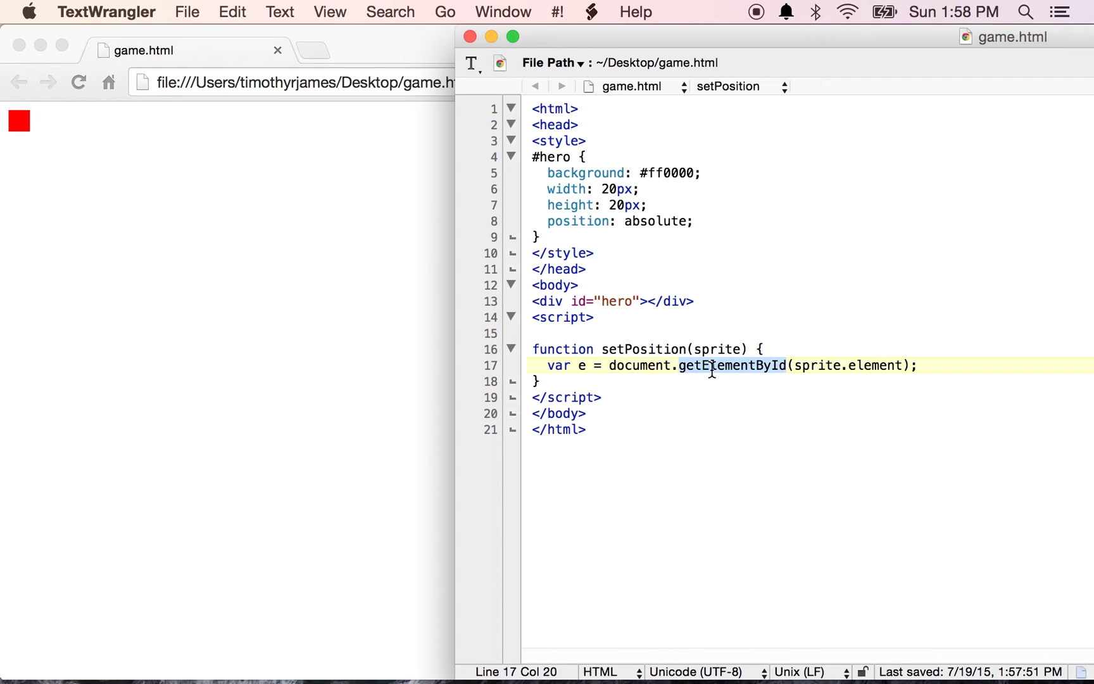
double_click(639, 365)
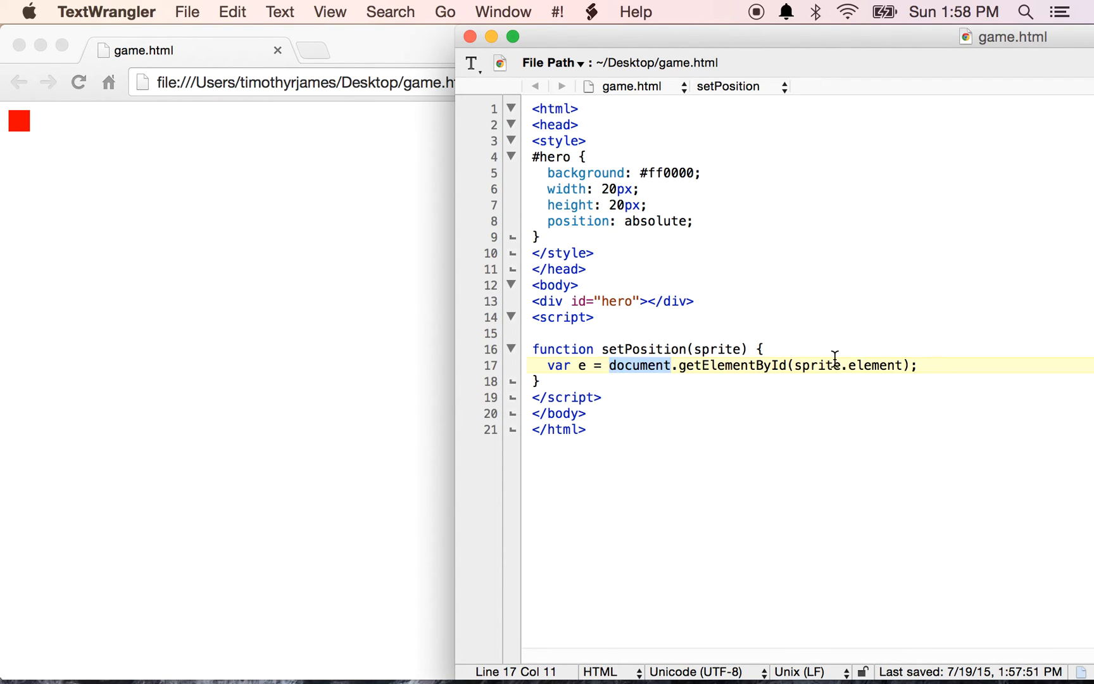
Declare var hero = new Object(); with hero.element = 'hero'; above setPosition and save game.html.
left_click(746, 367)
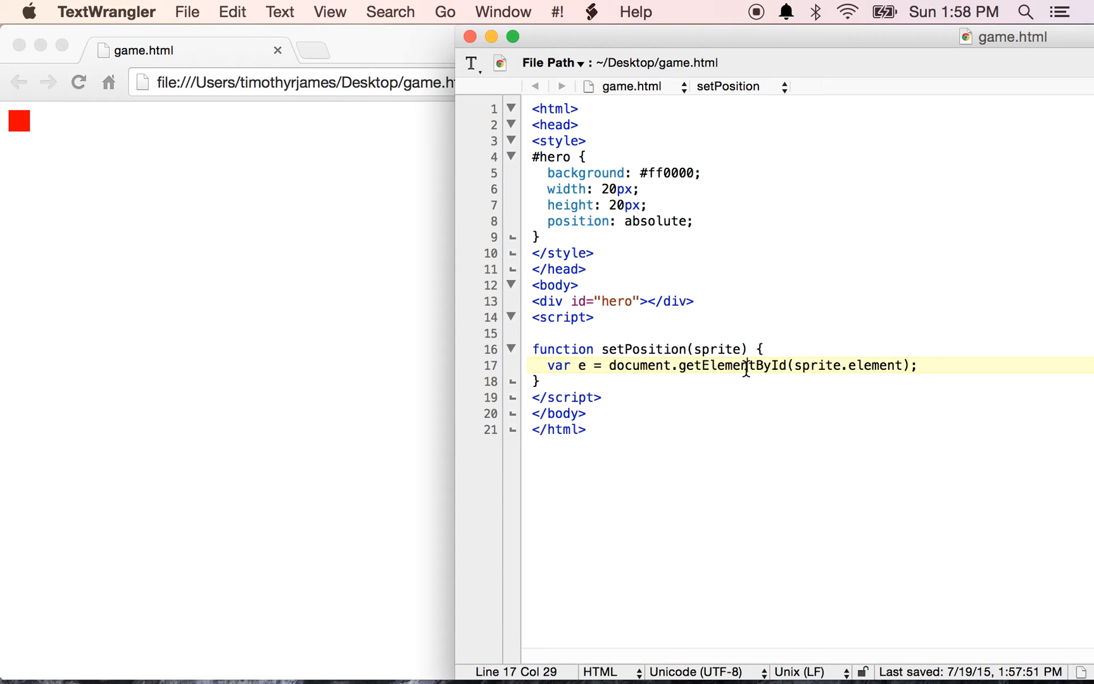
double_click(746, 368)
left_click(670, 334)
key("Return")
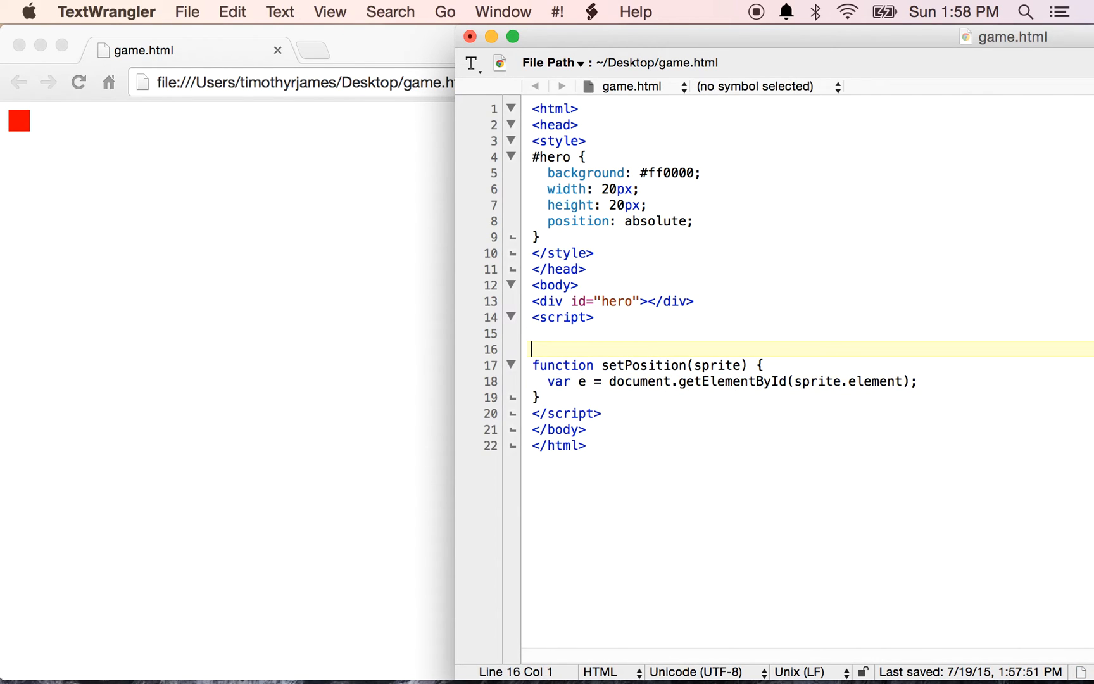
type("var hero = ")
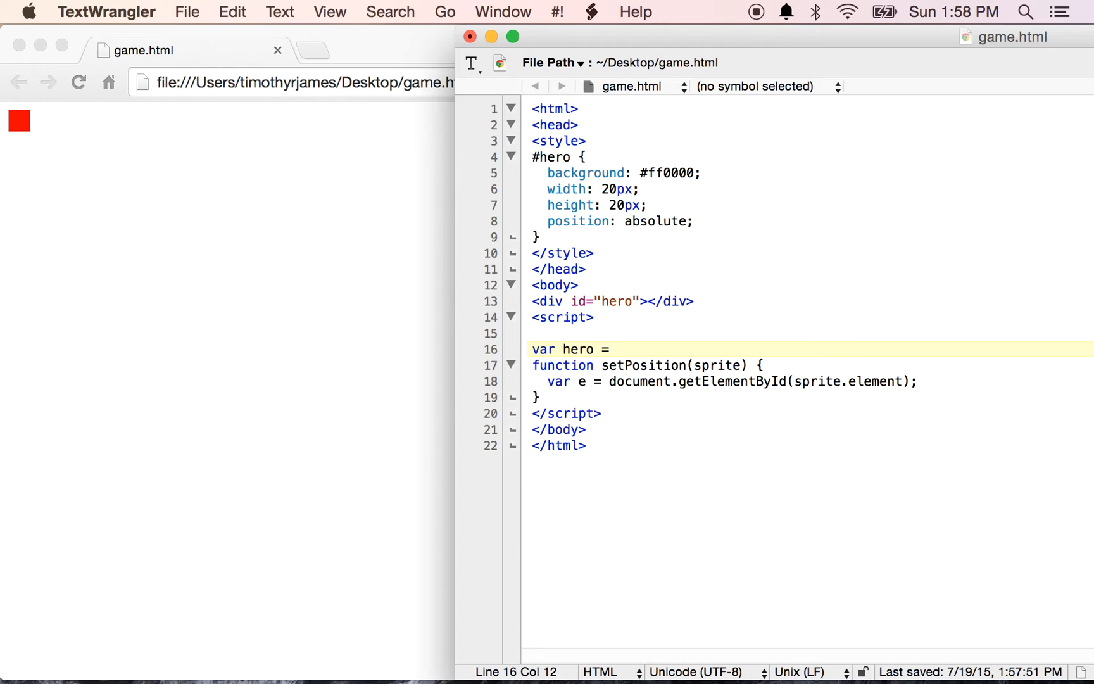
type("new Object();")
key("Return")
type("hero.element = 'heoro';")
key("Return")
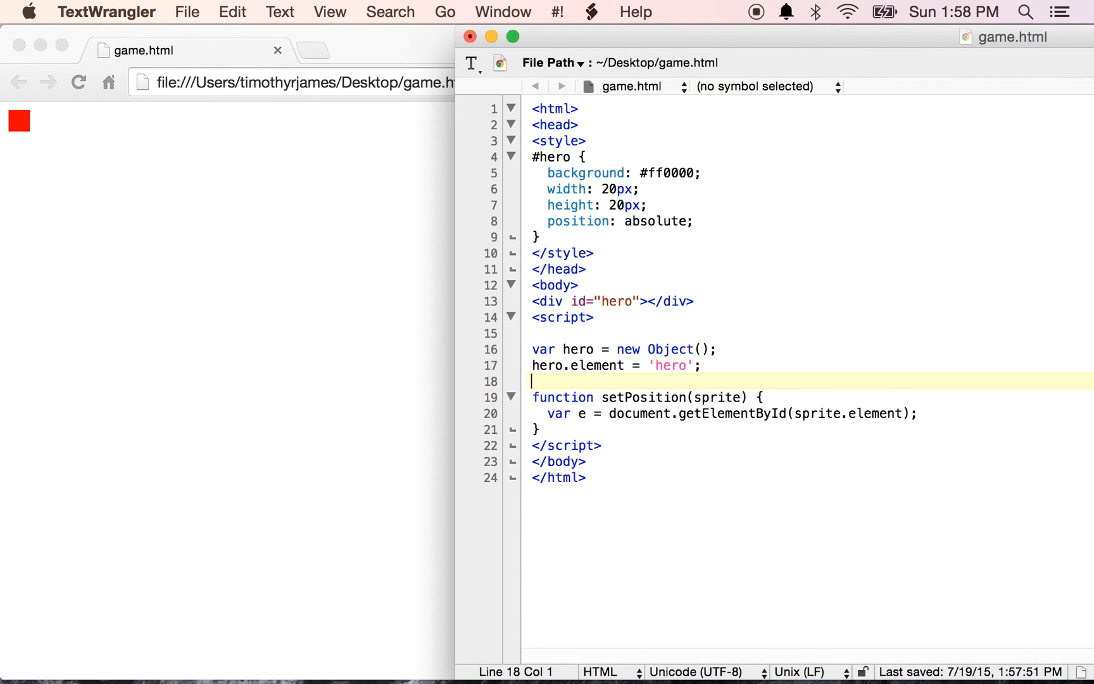
key("super+s")
left_click(932, 414)
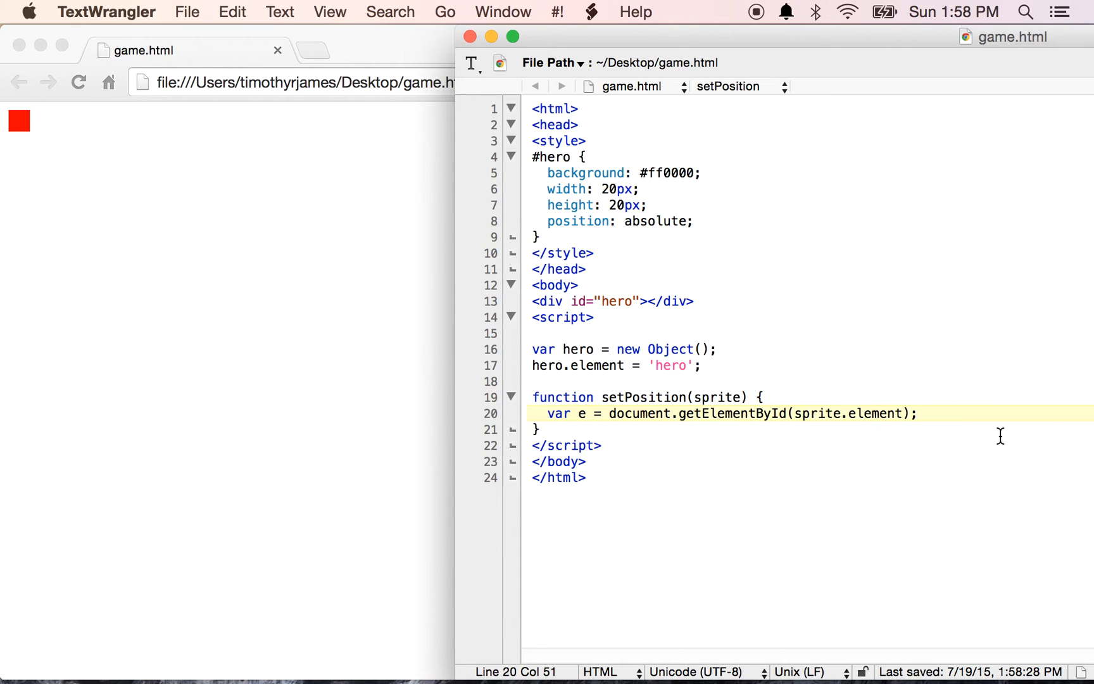
Set e.style.left = sprite.x + 'px' and e.style.top = sprite.y + 'px' inside setPosition, saving game.html.
key("Return")
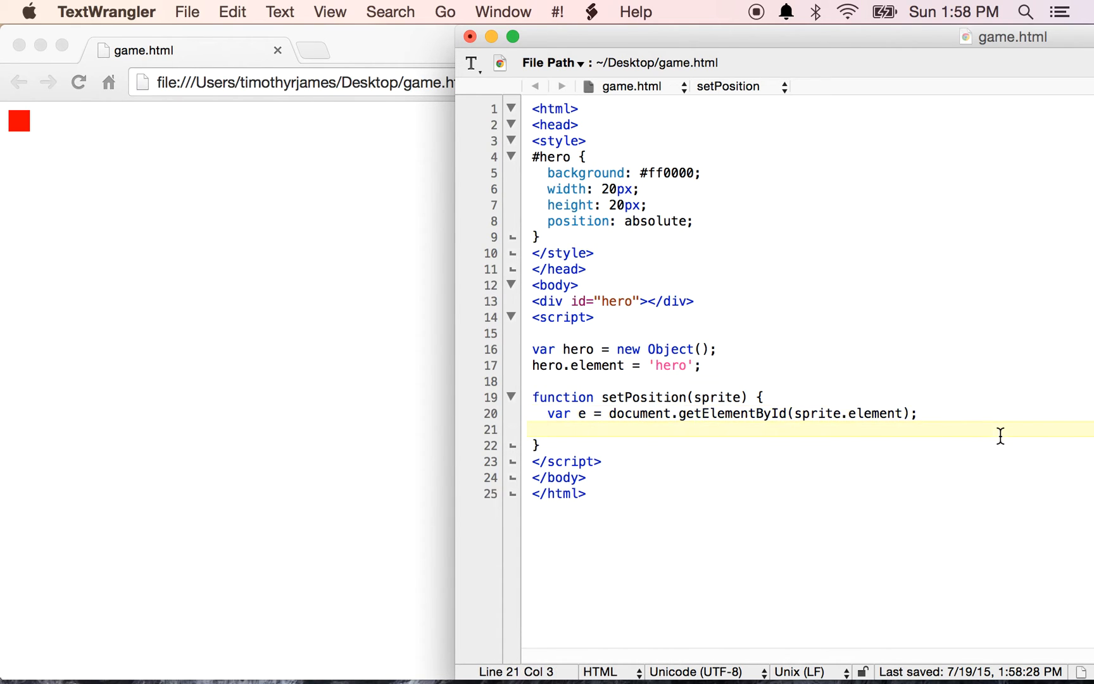
type("e.style.")
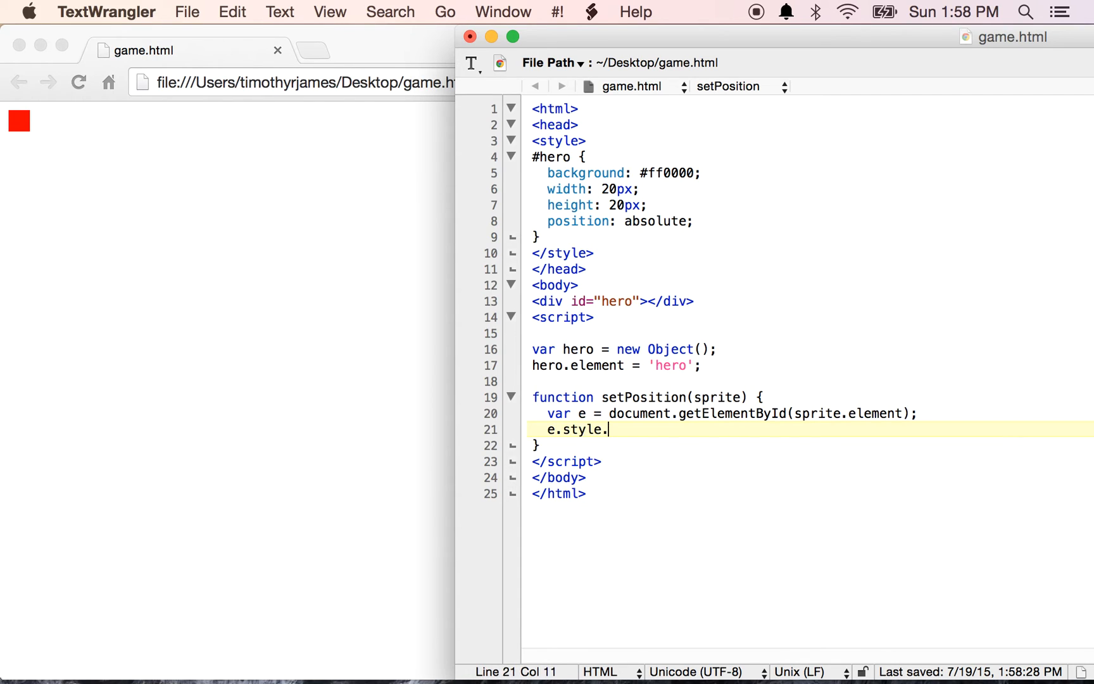
type("left = ")
type("sprite.x")
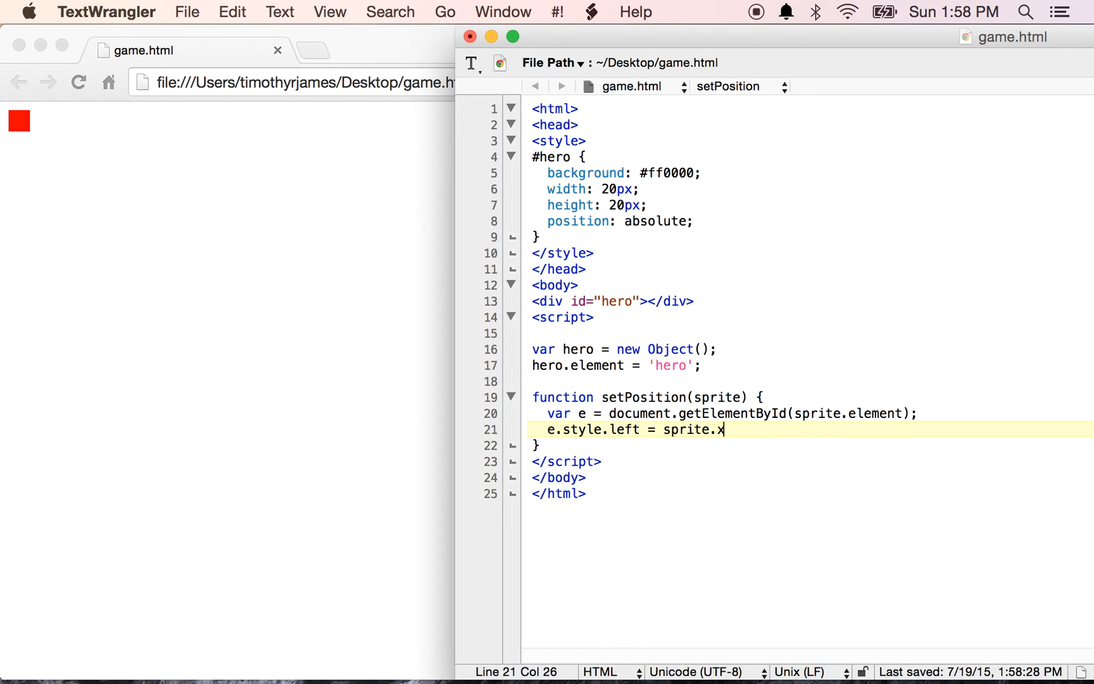
type(" + 'p")
type("x;")
key("BackSpace")
type("';")
key("super+s")
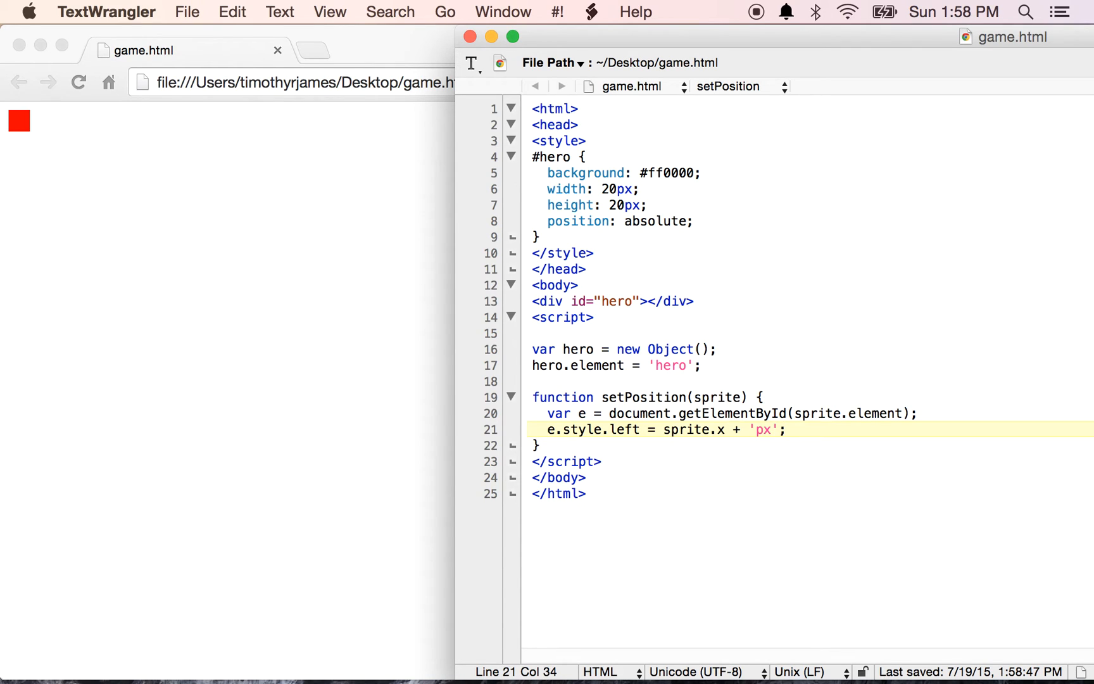
key("Return")
type("e.")
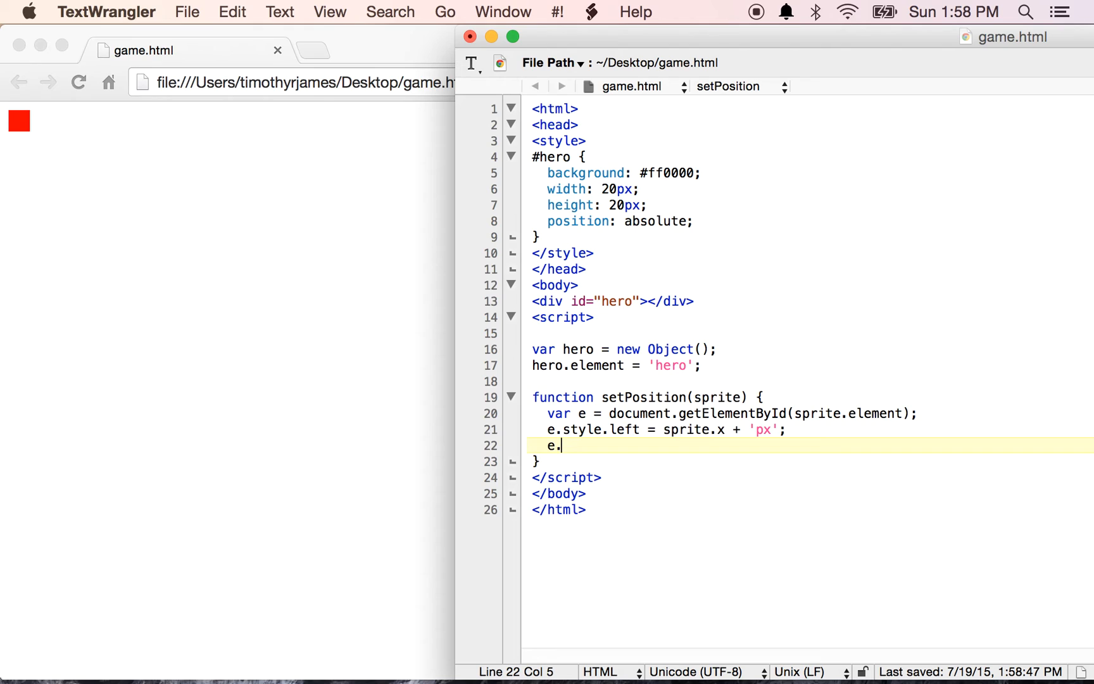
type("style.top")
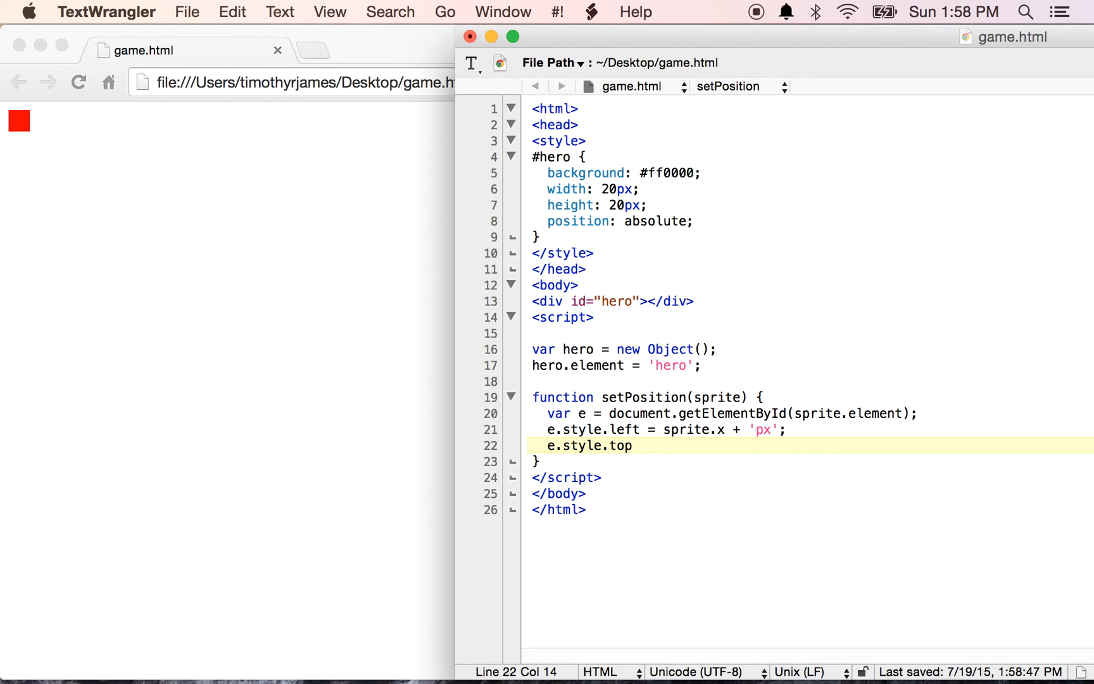
type(" = sprite.")
type("y + 'px';")
key("super+s")
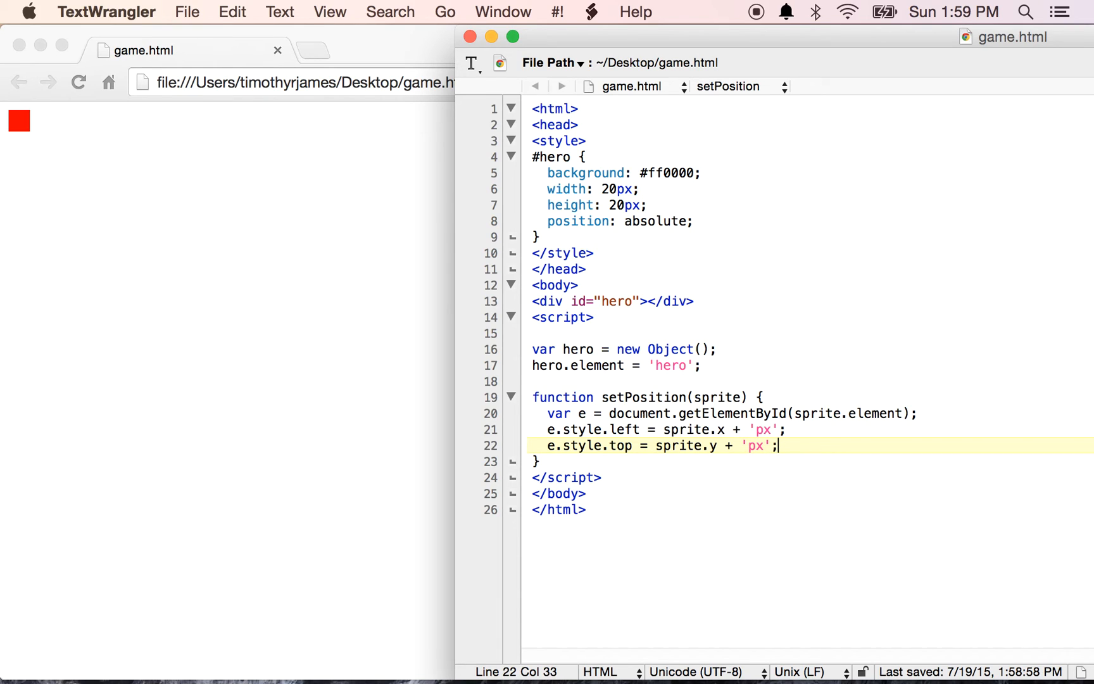
key("Up")
key("Up")
key("Up")
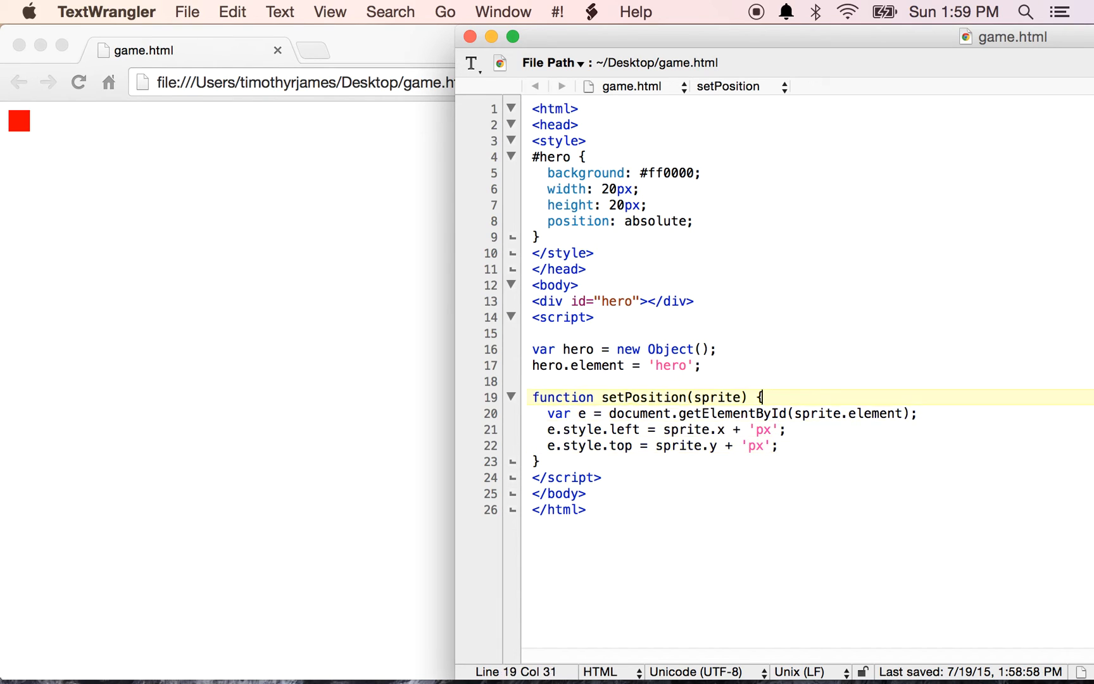
key("Up")
key("Up")
Add hero.x = 250; and hero.y = 460; under hero.element and save game.html.
key("super+Right")
key("Return")
type("hero.")
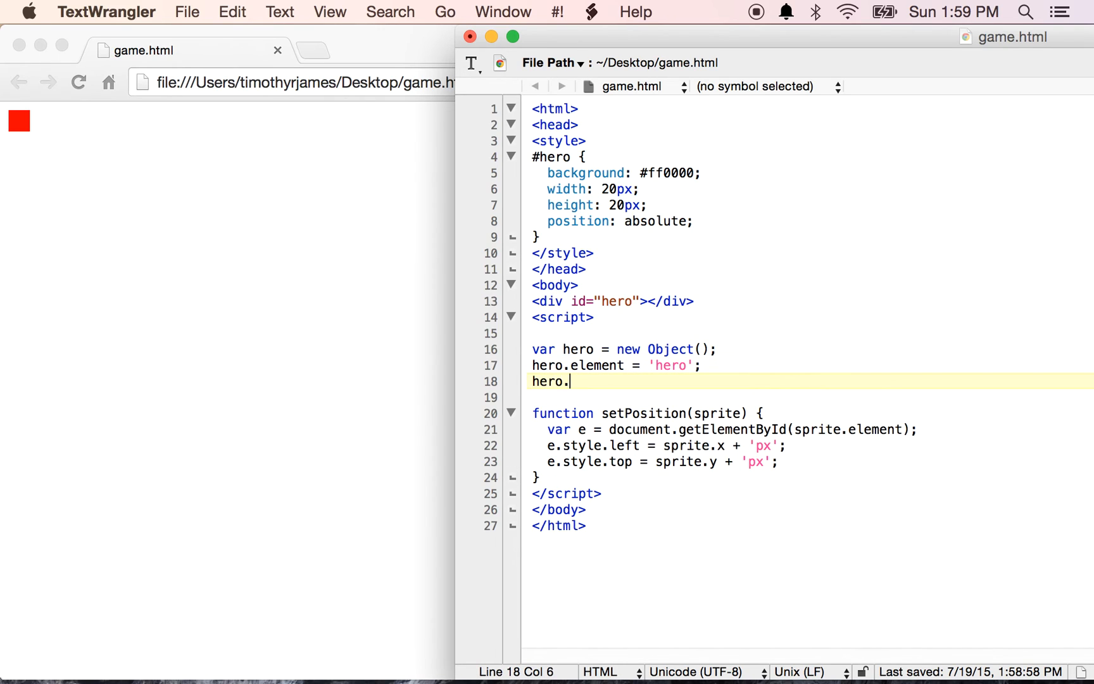
type("x = ")
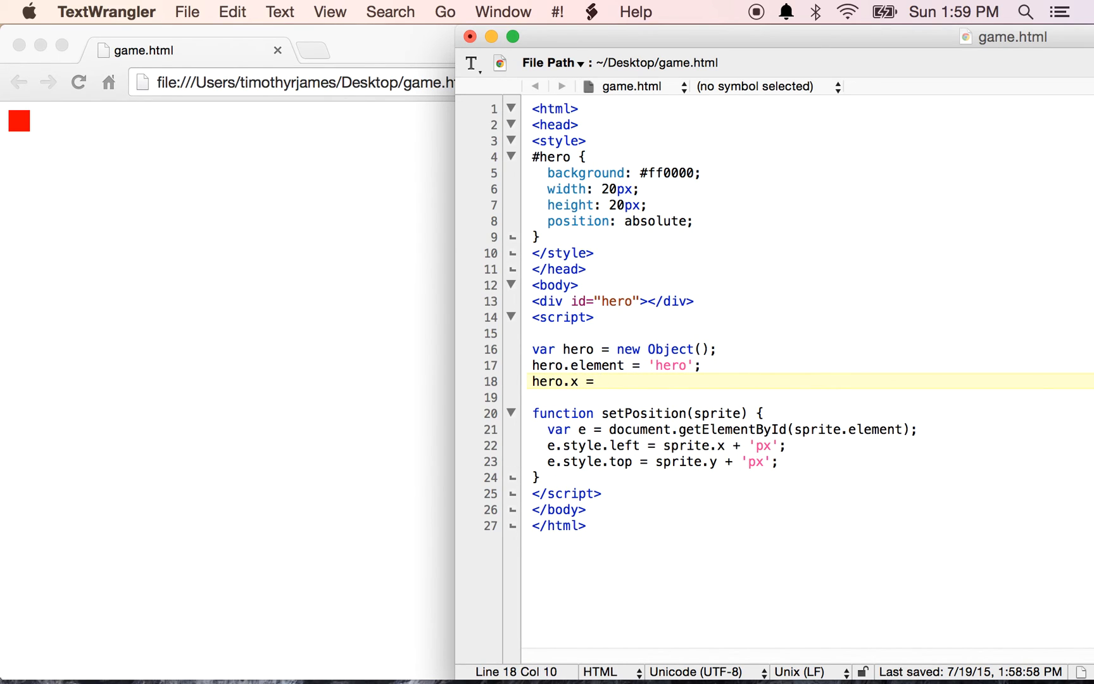
type("250")
type(";")
key("Return")
type("hero.y = 460")
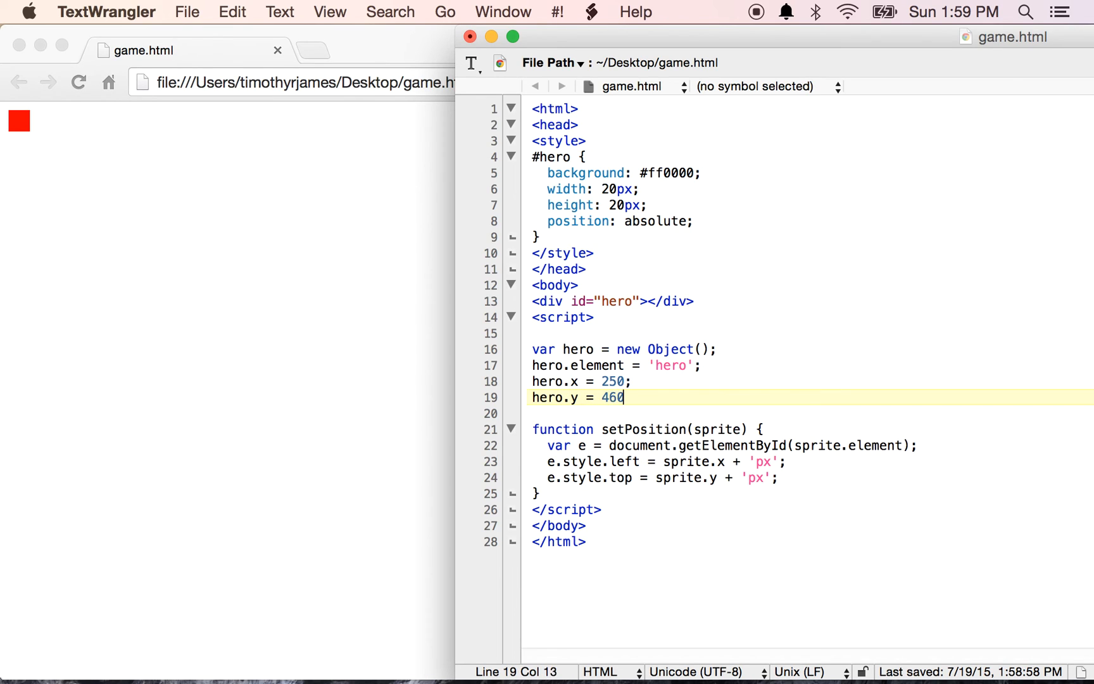
type(";")
key("super+s")
left_click(580, 493)
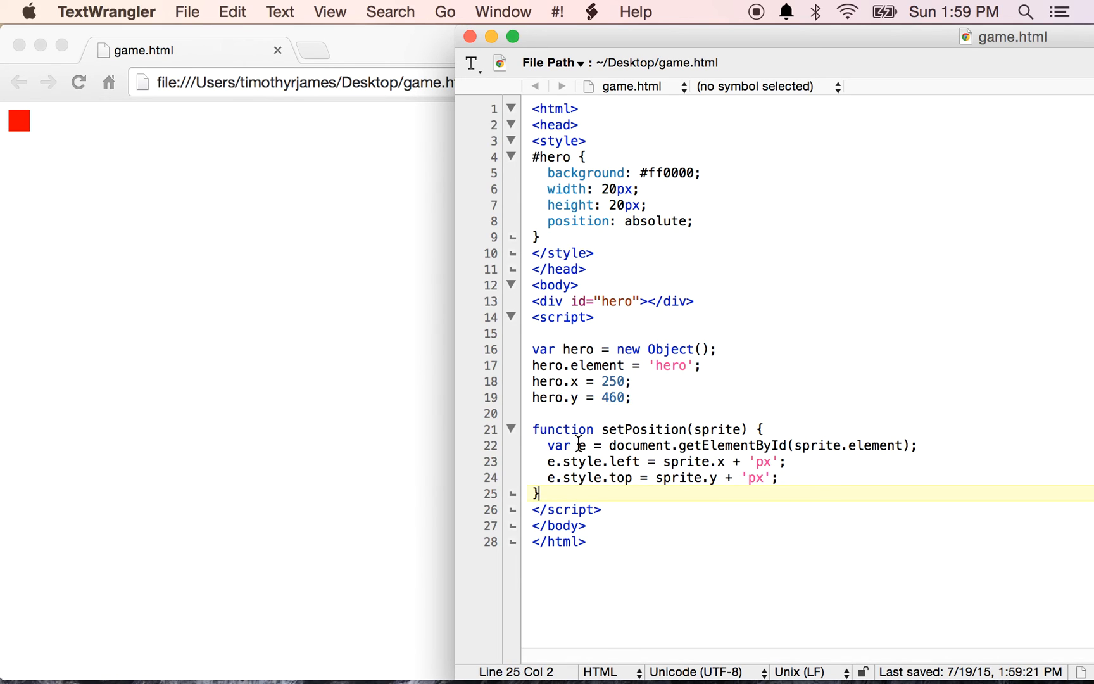
Call setPosition(hero); below the function's closing brace, tidy the blank lines and save game.html.
key("Return")
key("Return")
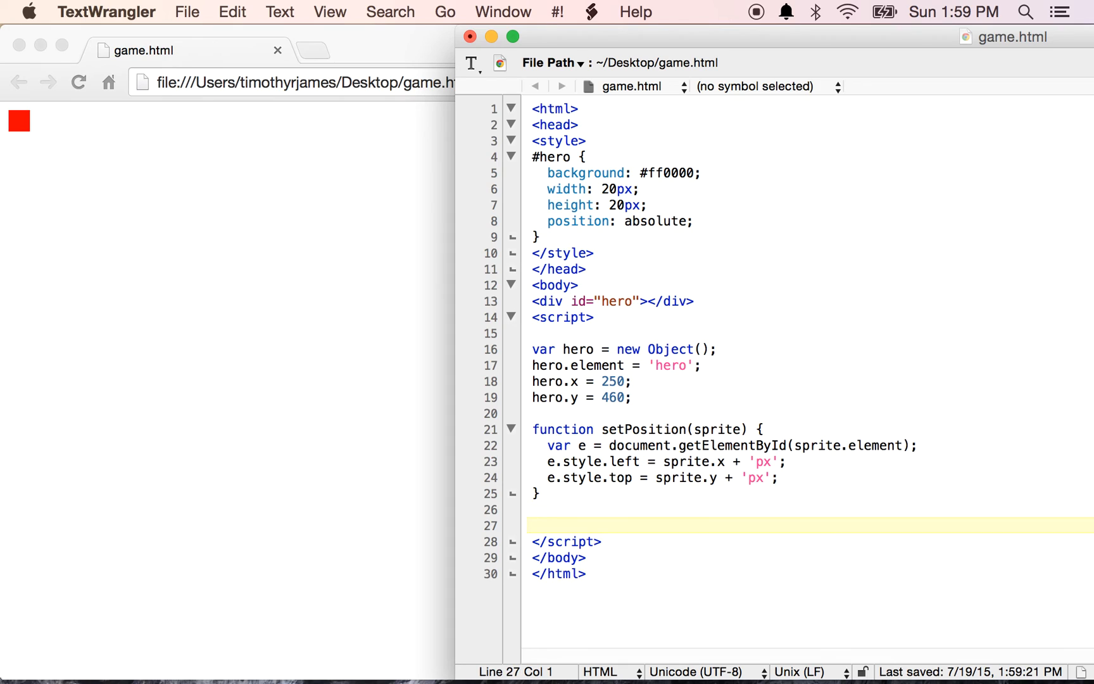
type("set")
type("Psi")
key("BackSpace")
key("BackSpace")
type("osition(hero);")
key("Return")
key("Return")
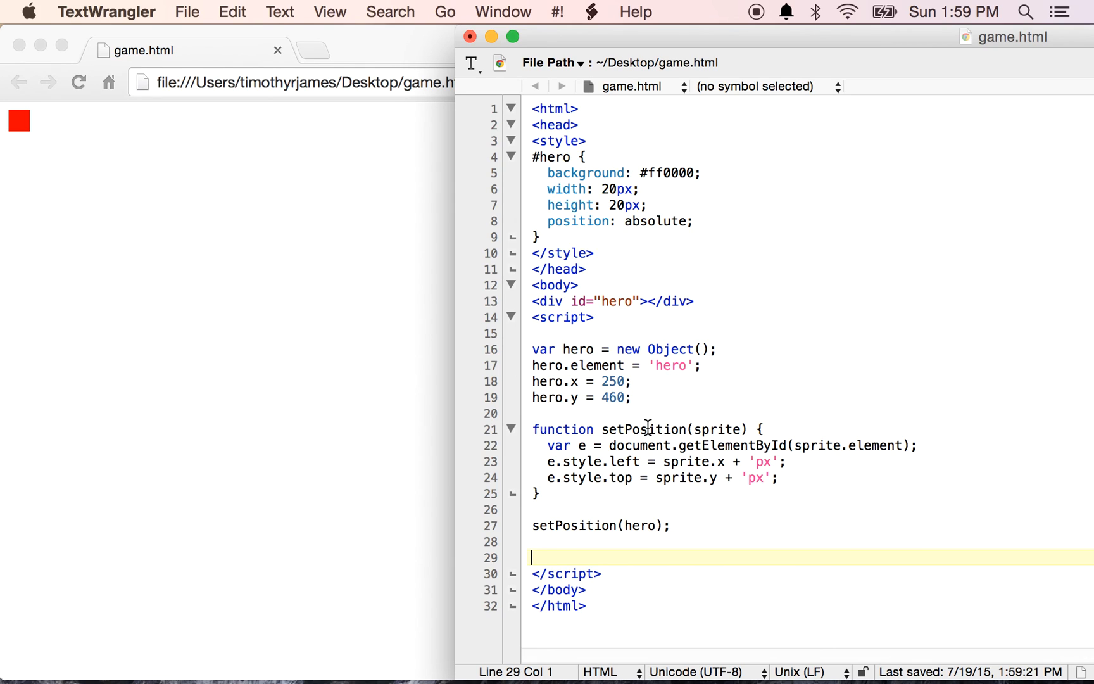
double_click(648, 428)
triple_click(648, 427)
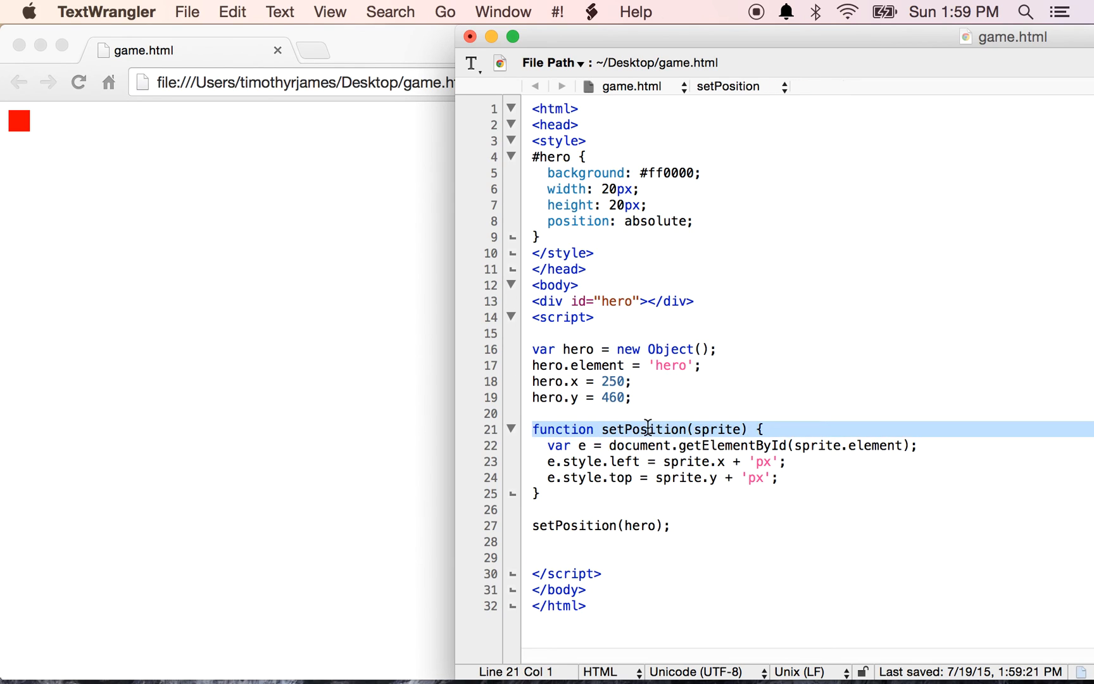
double_click(574, 525)
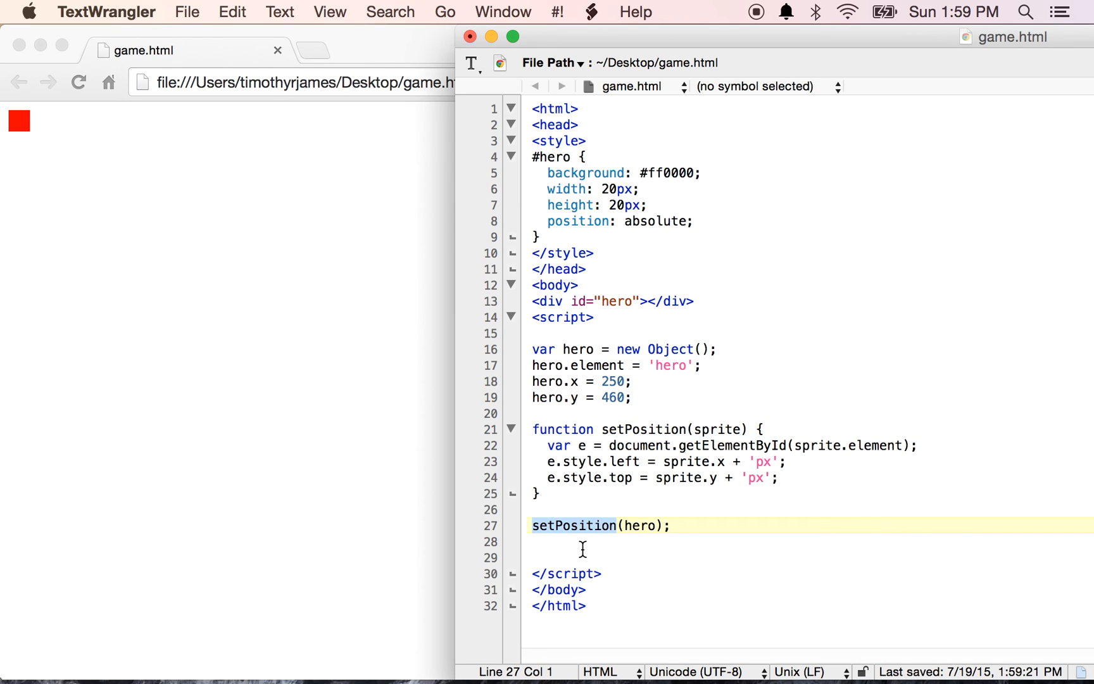
left_click(583, 556)
key("BackSpace")
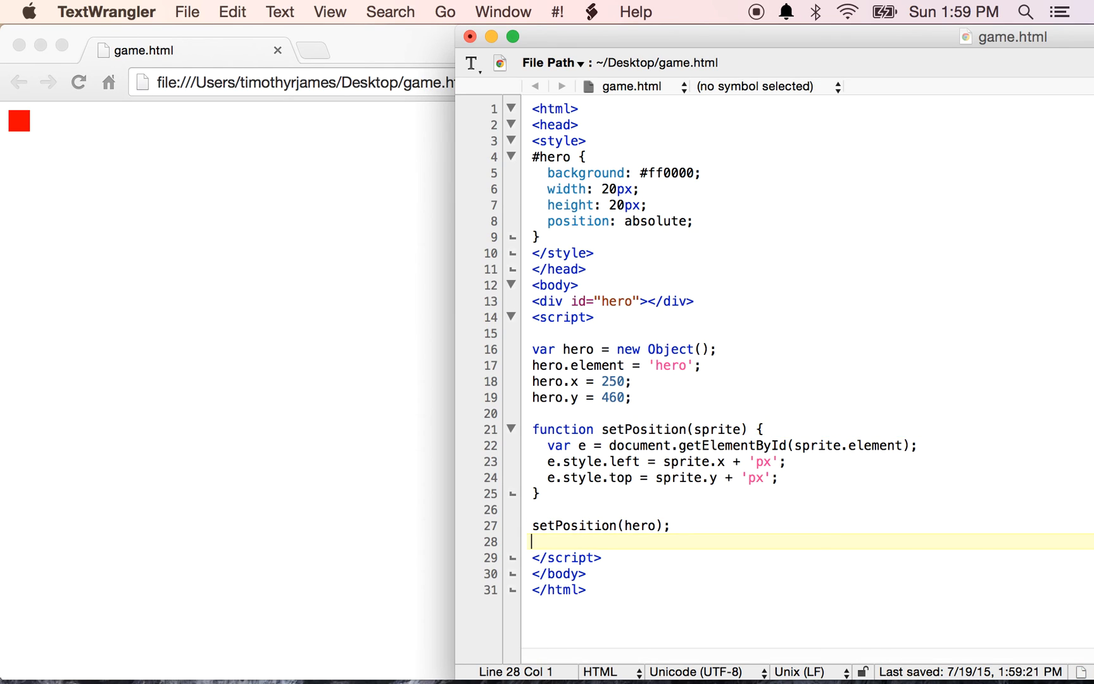
key("super+s")
Reload the page in Chrome to see the red square near the bottom, then return to TextWrangler.
left_click(292, 282)
key("super+r")
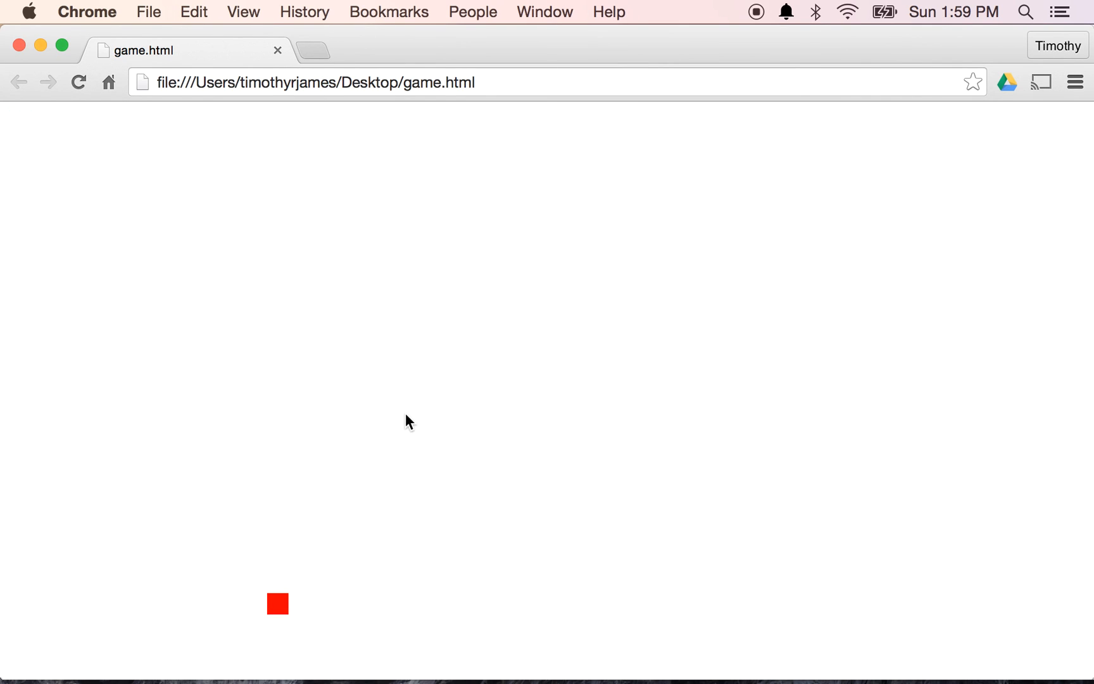
key("super+Tab")
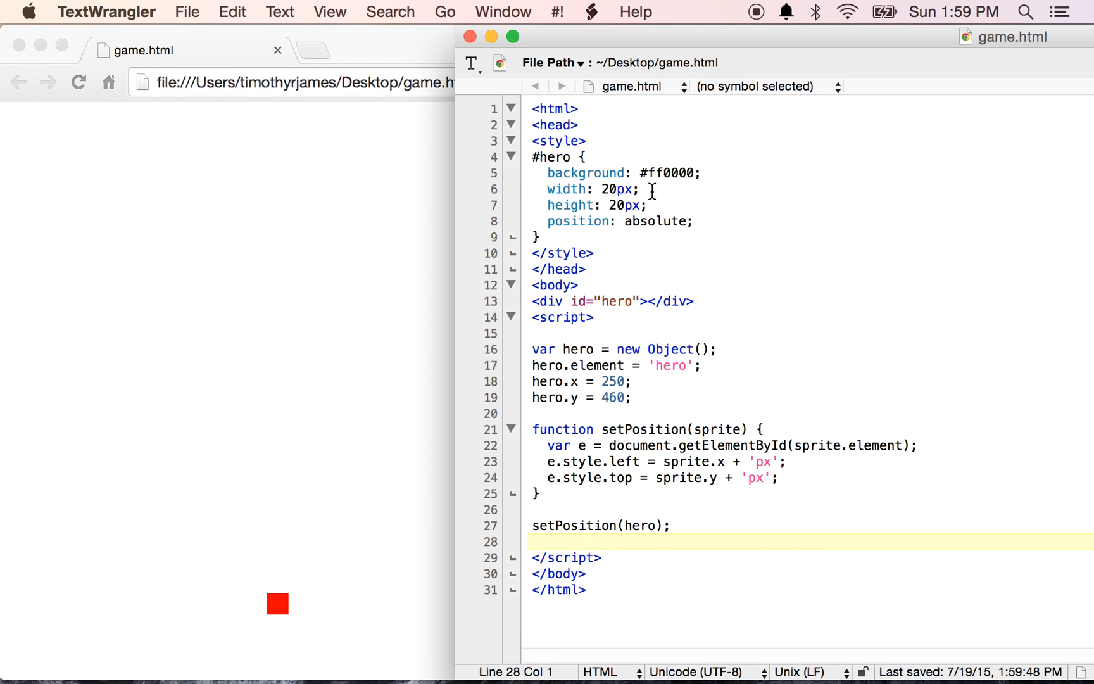
triple_click(562, 141)
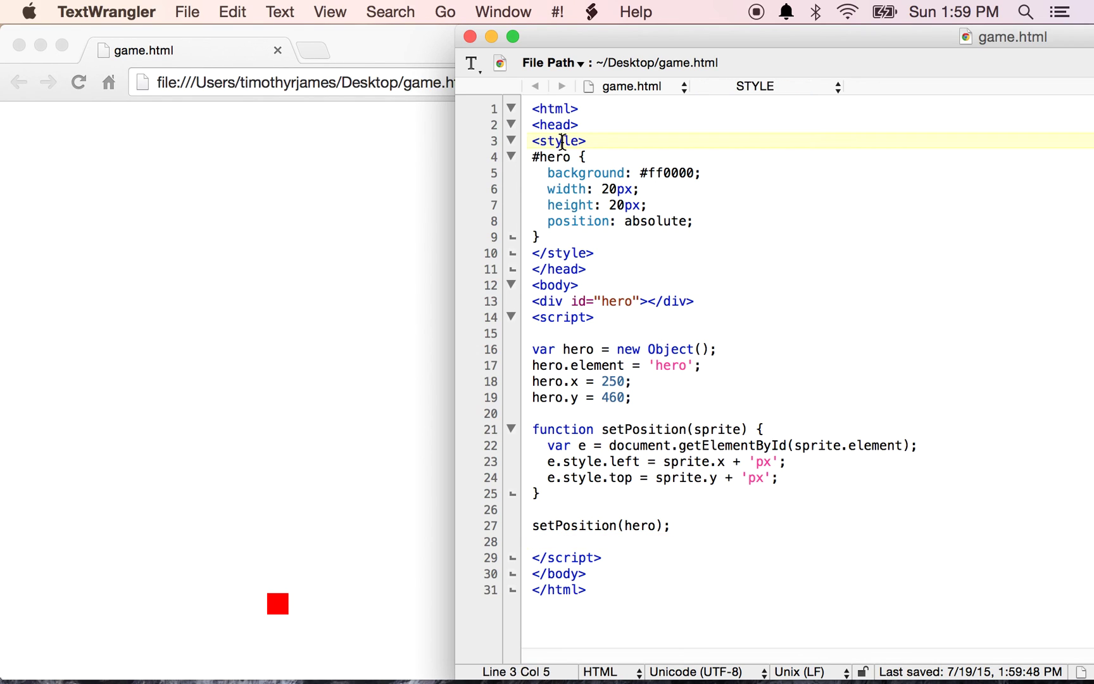
left_click(582, 334)
triple_click(571, 318)
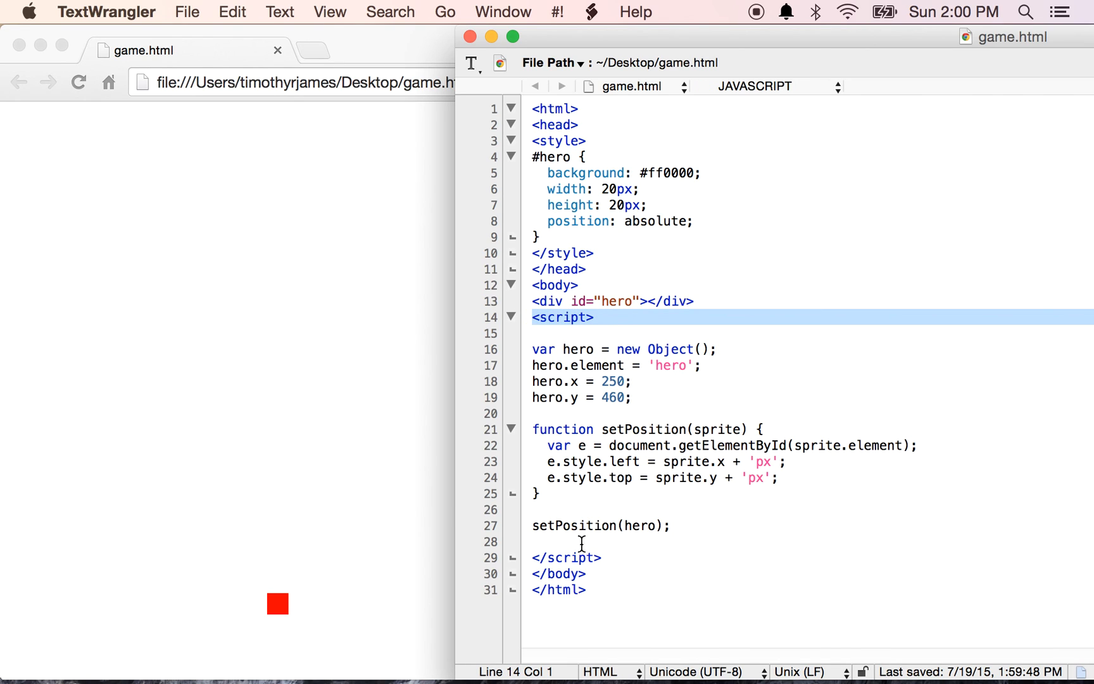
left_click(541, 301)
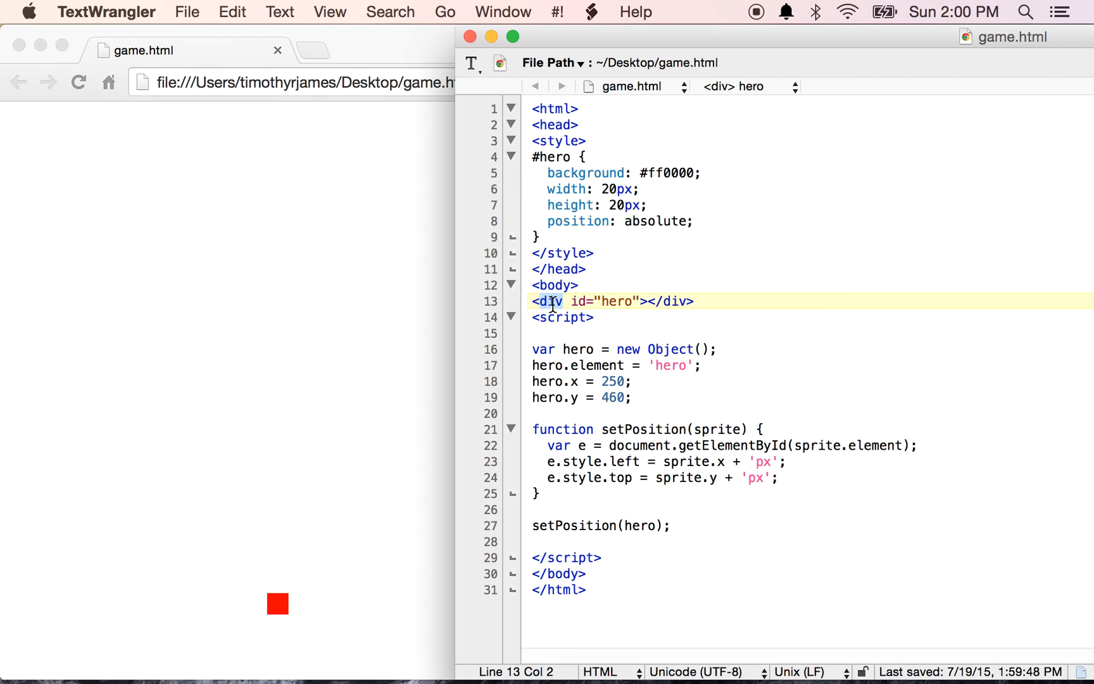
triple_click(551, 300)
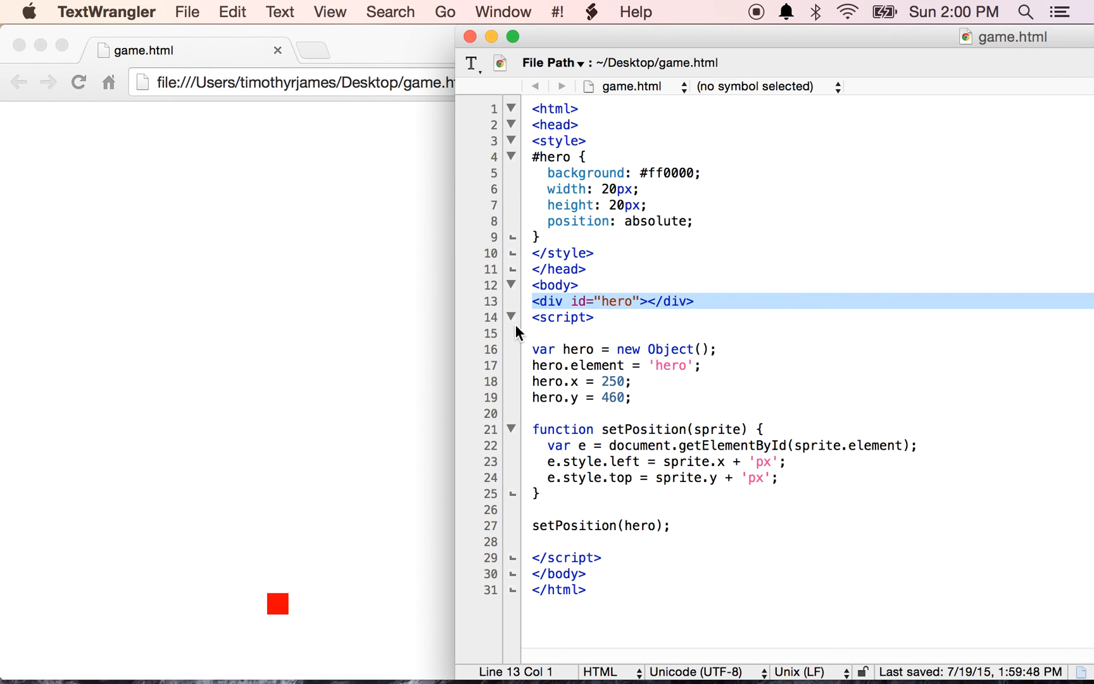